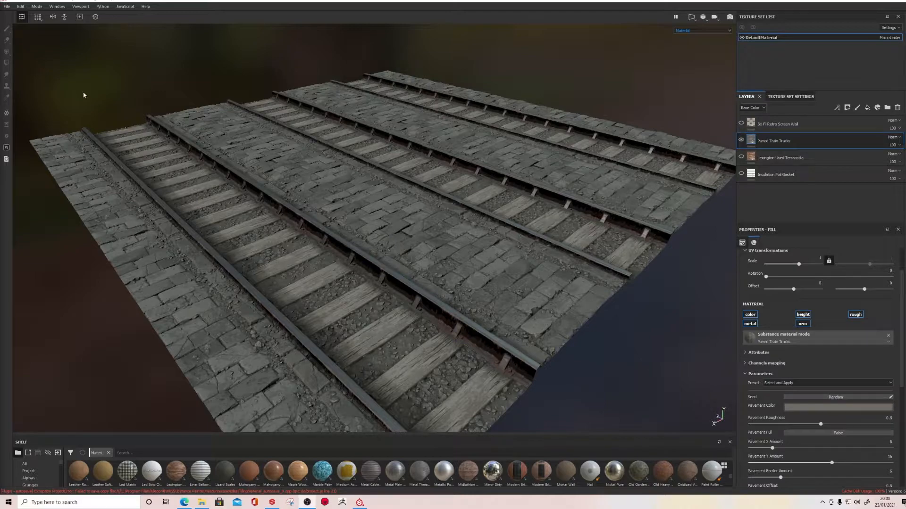
Preview the train tracks' lighting under the Bonifacio Aragon Stairs environment map, followed by Canopus Ground
{"action": "left_click", "coordinate": [904, 24]}
{"action": "left_click", "coordinate": [816, 90]}
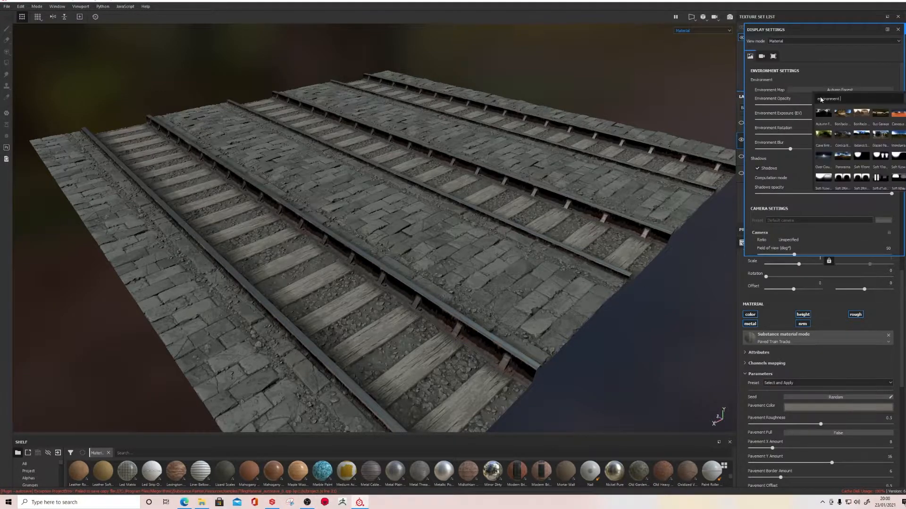
{"action": "left_click", "coordinate": [843, 112]}
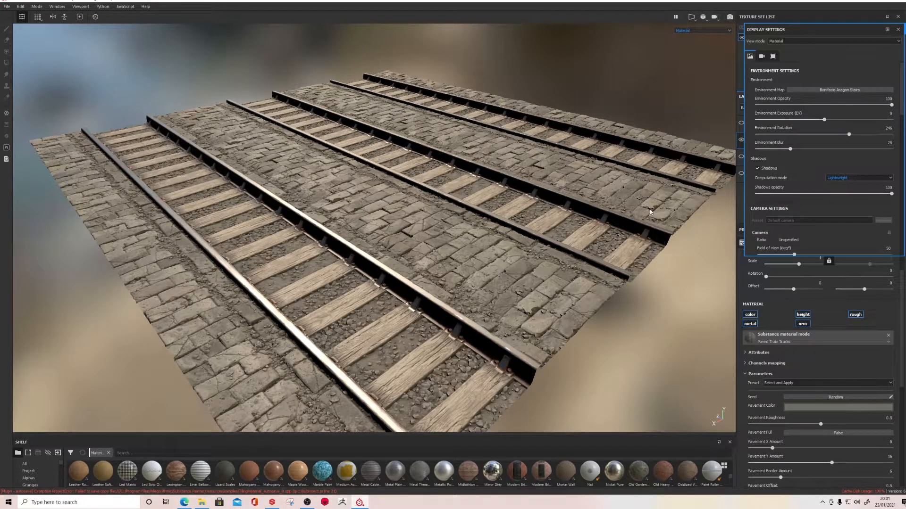
{"action": "left_click", "coordinate": [827, 91]}
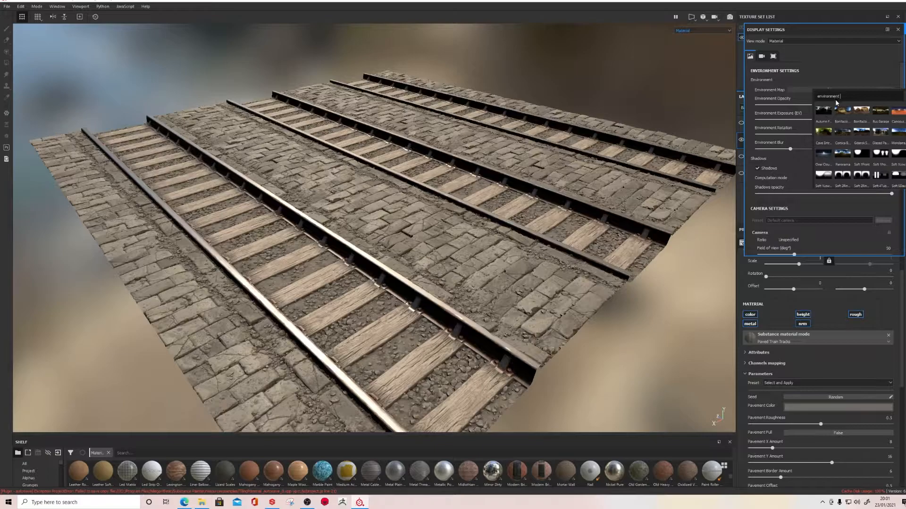
{"action": "left_click", "coordinate": [899, 113]}
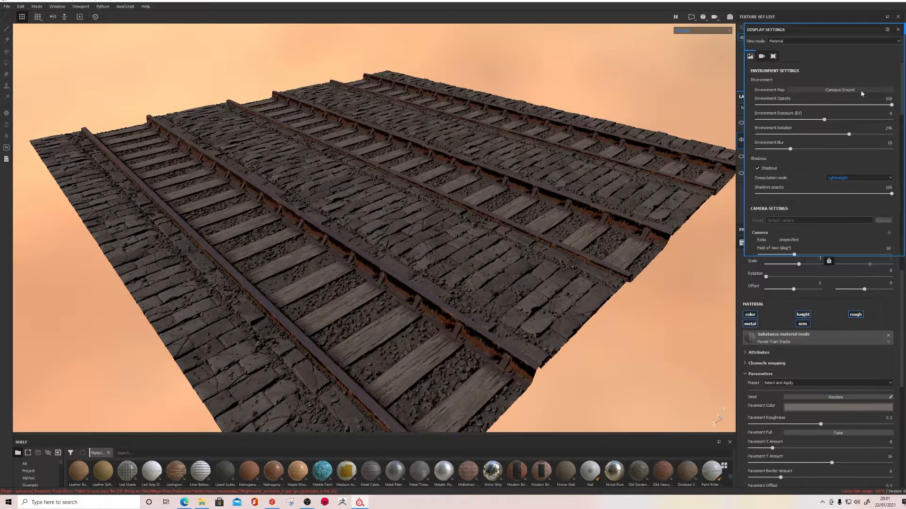
Try the Panorama environment map in place of Canopus Ground, undo it, and reopen the environment map choices
{"action": "left_click", "coordinate": [861, 90]}
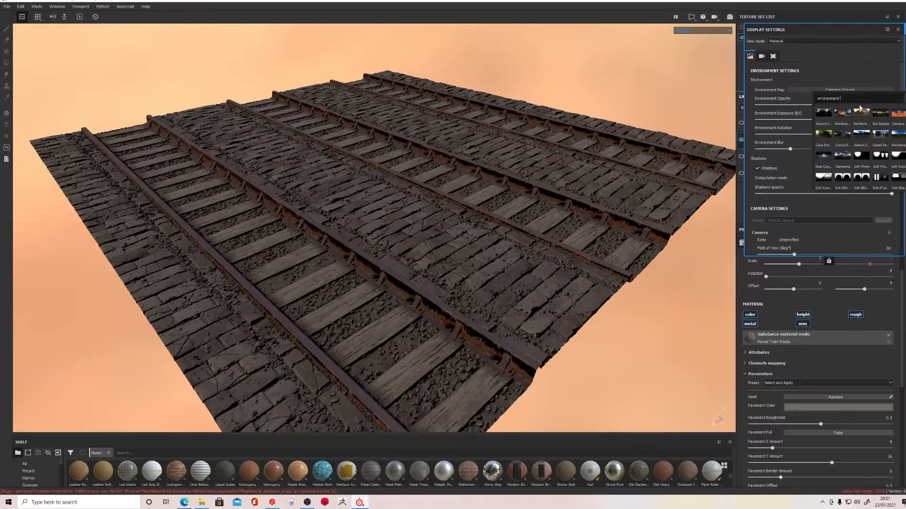
{"action": "left_click", "coordinate": [844, 154]}
{"action": "key", "text": "ctrl+z"}
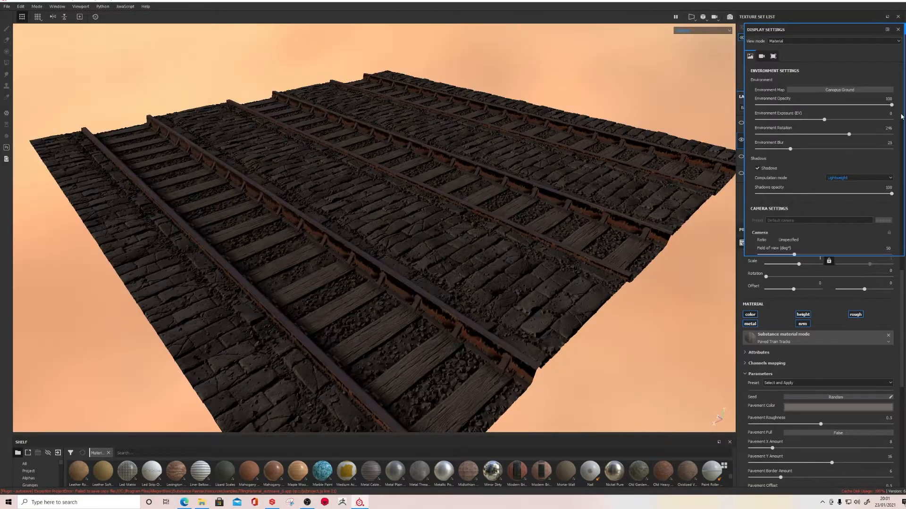
{"action": "left_click", "coordinate": [860, 90]}
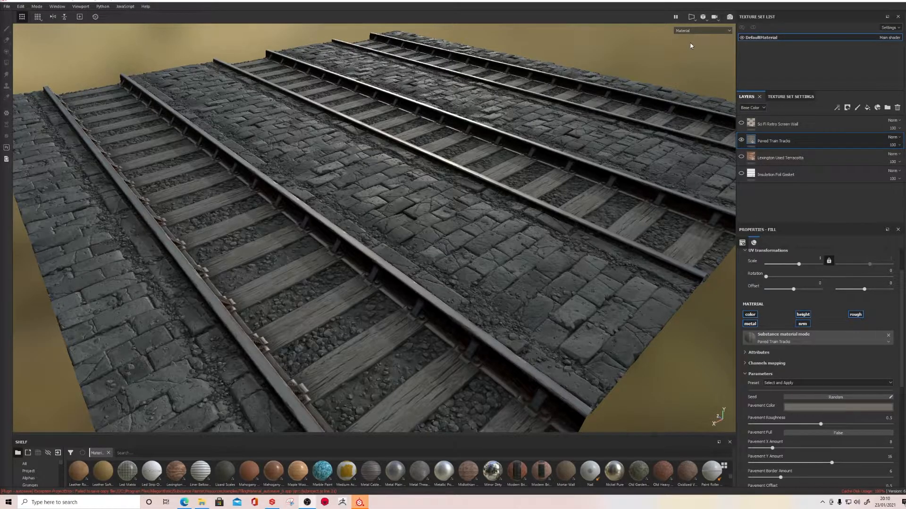
Display the Base Color channel alone on the paved train tracks, followed by the Height channel
{"action": "left_click", "coordinate": [707, 32]}
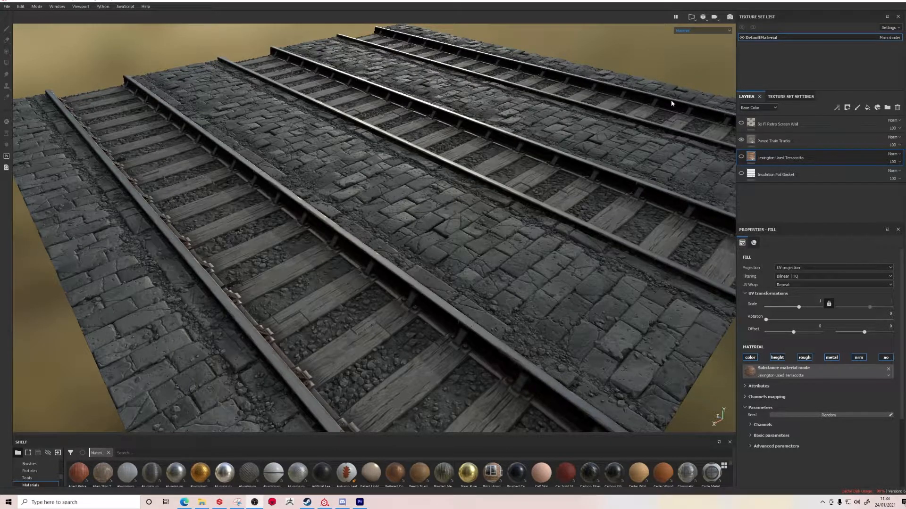
{"action": "left_click", "coordinate": [700, 31]}
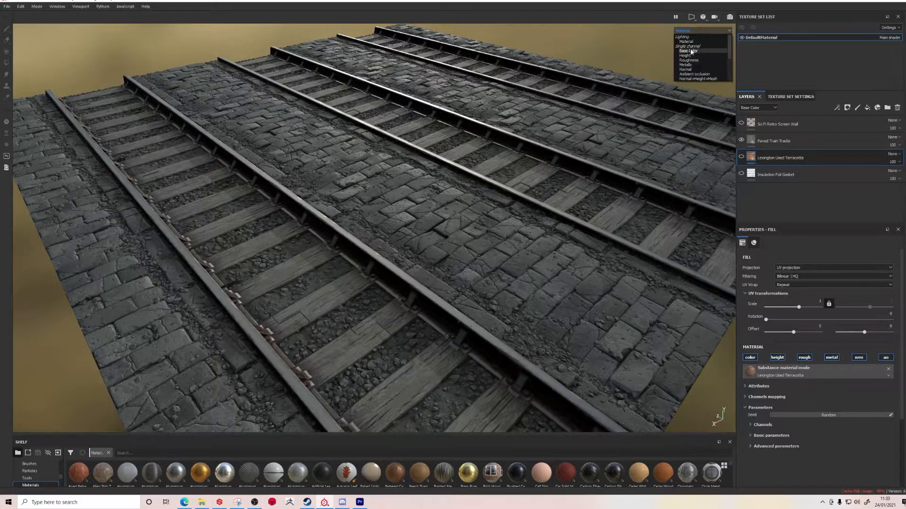
{"action": "left_click", "coordinate": [690, 51]}
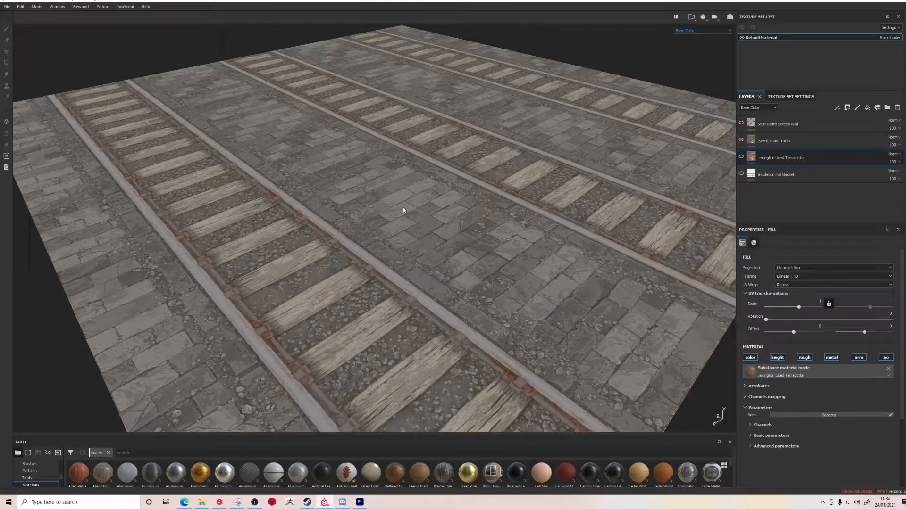
{"action": "left_click", "coordinate": [696, 31]}
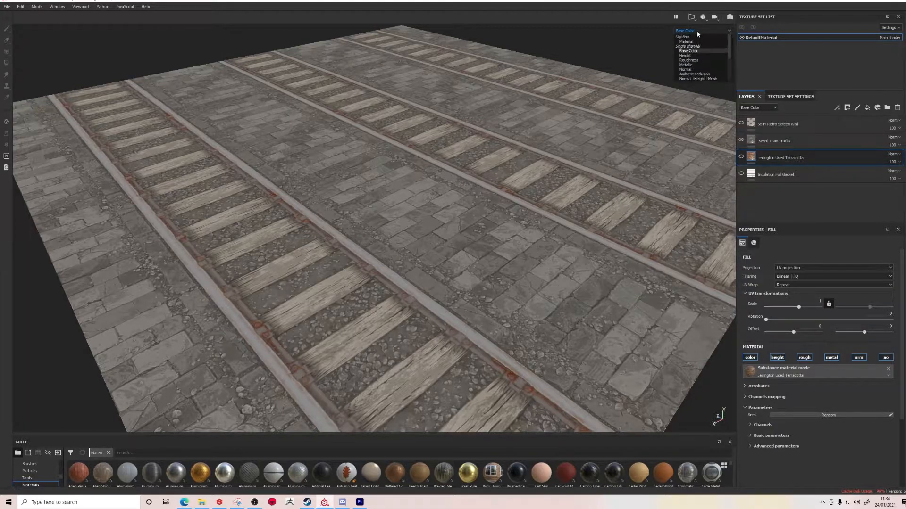
{"action": "left_click", "coordinate": [689, 55]}
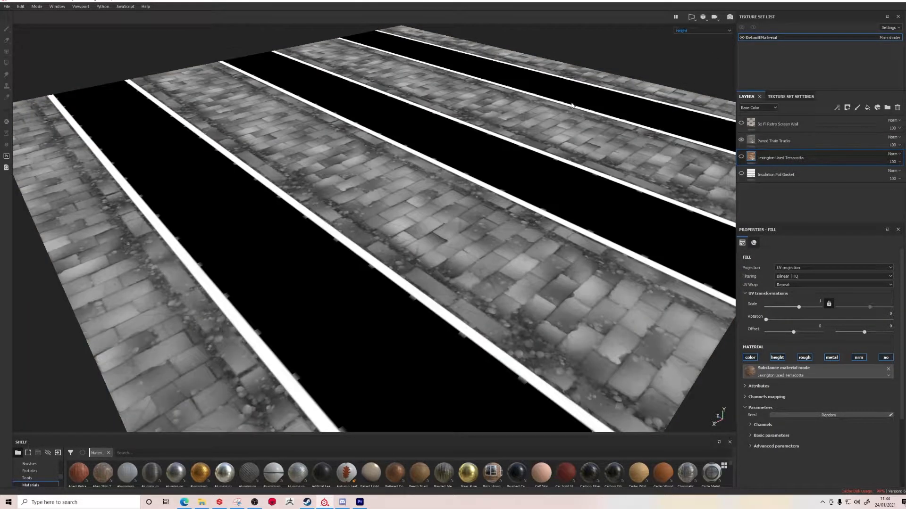
Display the Roughness channel alone on the tracks, followed by the Metallic channel
{"action": "left_click", "coordinate": [699, 33]}
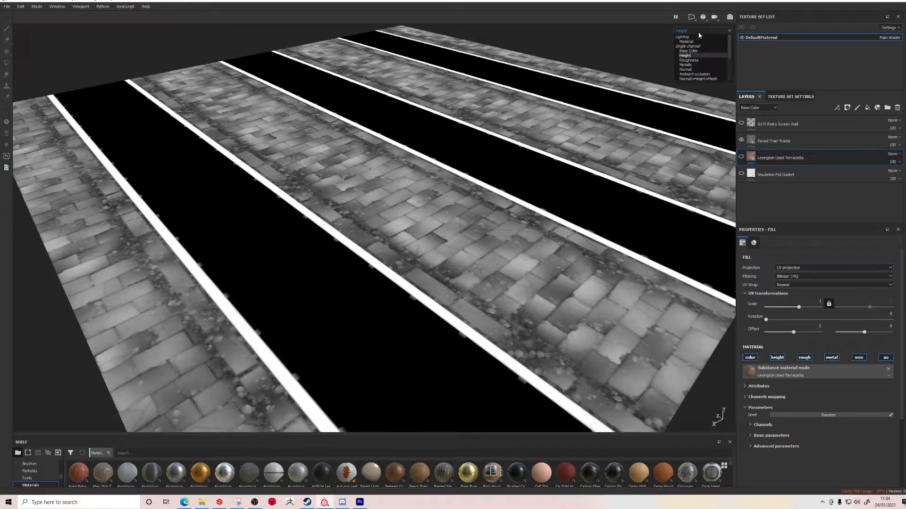
{"action": "left_click", "coordinate": [689, 60]}
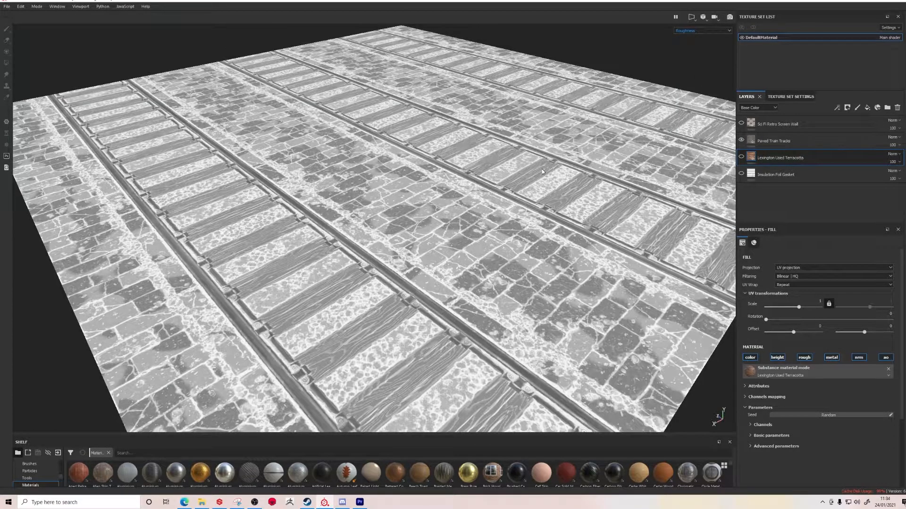
{"action": "left_click", "coordinate": [701, 31]}
{"action": "left_click", "coordinate": [688, 66]}
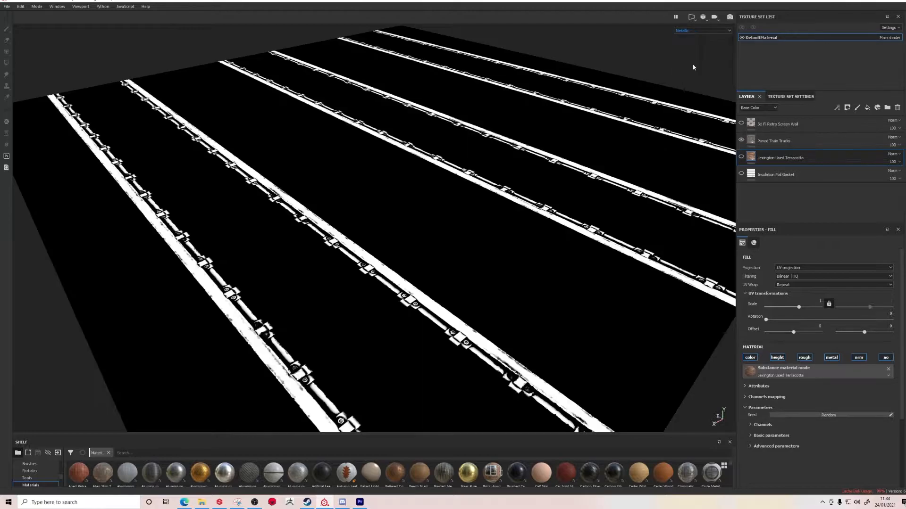
Display the Normal channel alone on the tracks, followed by Ambient occlusion, and look through the available mesh maps
{"action": "left_click", "coordinate": [706, 32]}
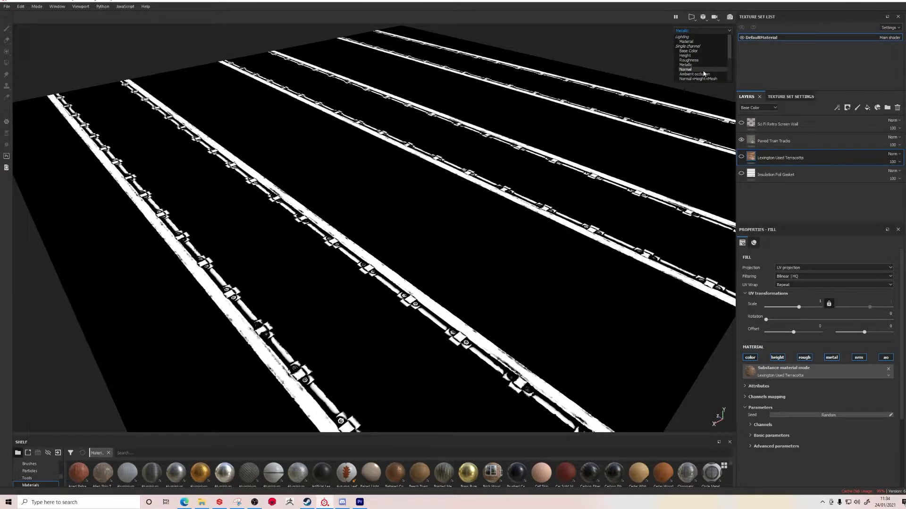
{"action": "left_click", "coordinate": [686, 69]}
{"action": "left_click", "coordinate": [700, 31]}
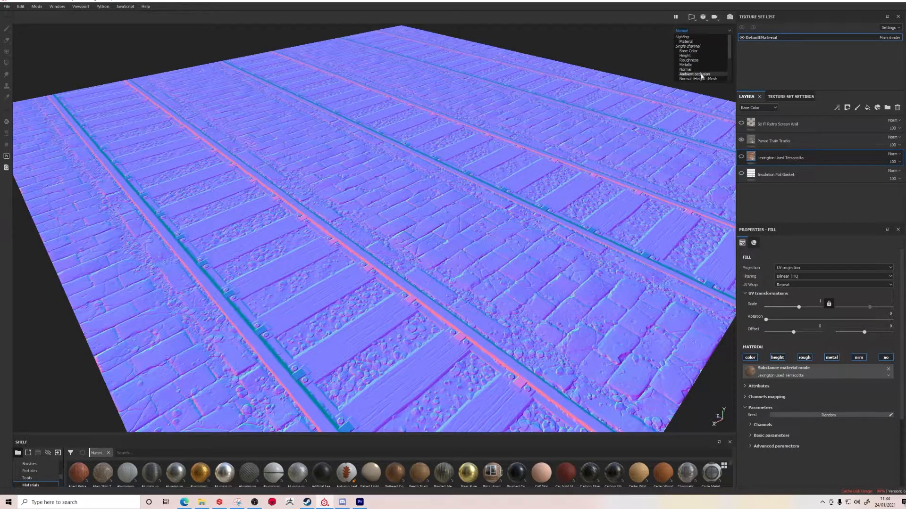
{"action": "left_click", "coordinate": [696, 78]}
{"action": "left_click", "coordinate": [708, 31]}
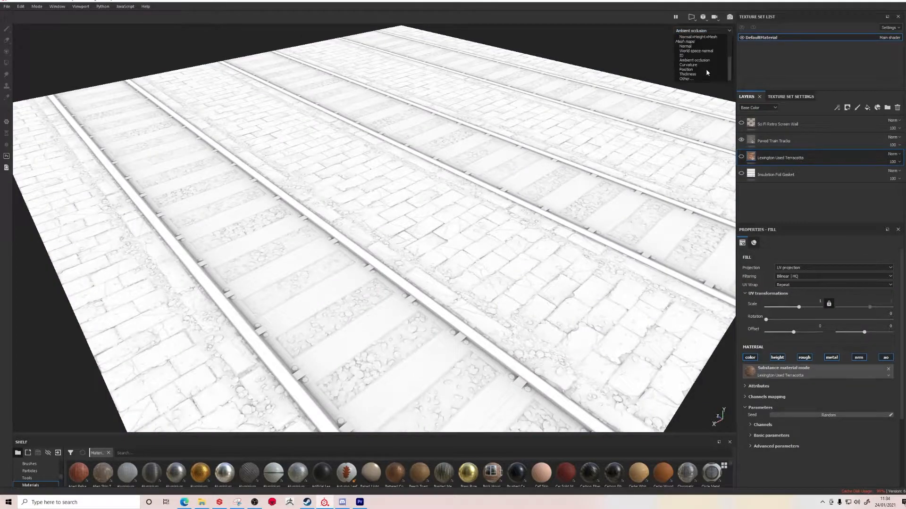
{"action": "left_click", "coordinate": [633, 51]}
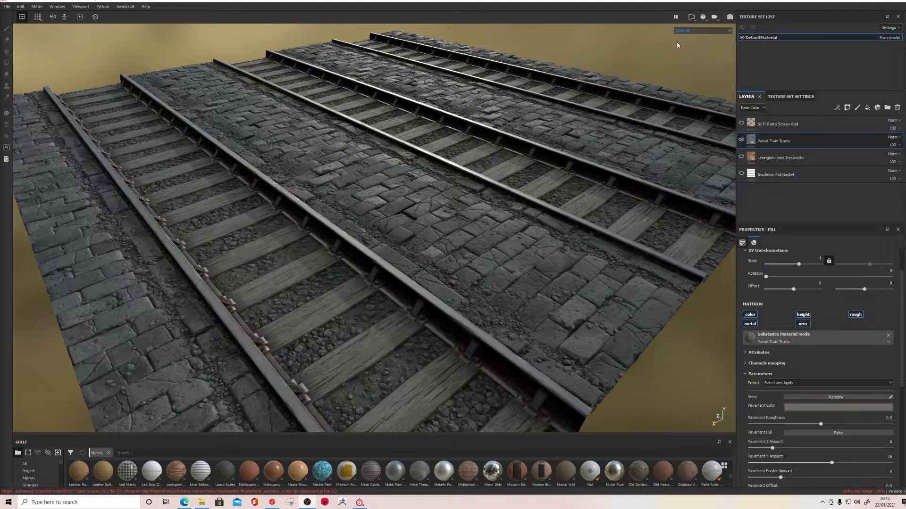
Inspect the Paved Train Tracks surface in Base Color only, and return to the full Material view
{"action": "left_click", "coordinate": [683, 30]}
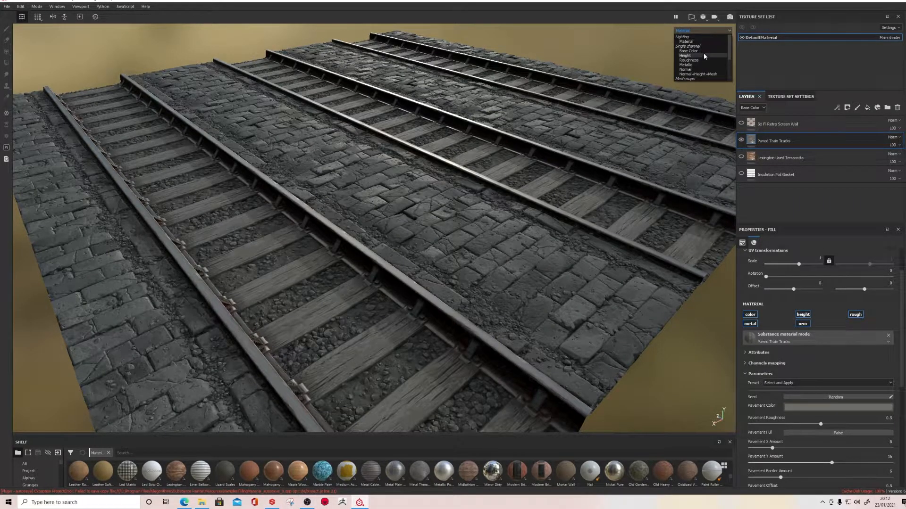
{"action": "left_click", "coordinate": [693, 51]}
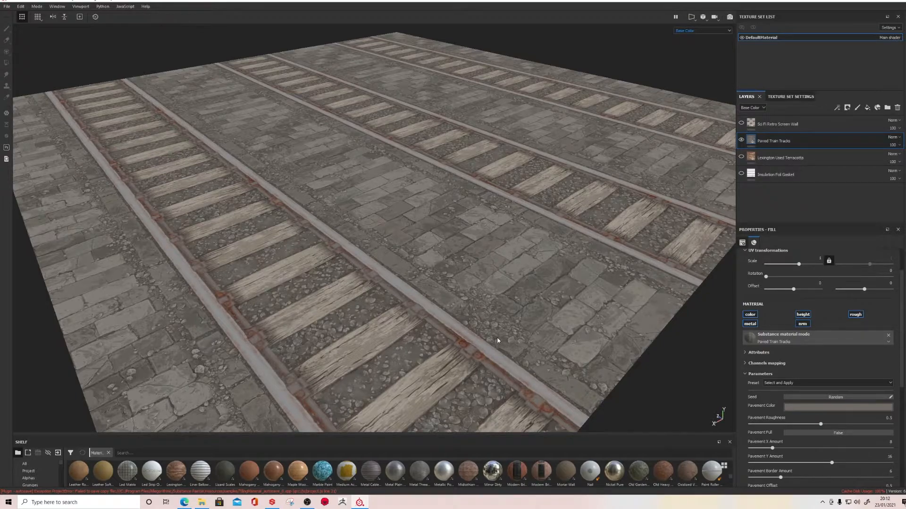
{"action": "left_click_drag", "start_coordinate": [506, 316], "coordinate": [514, 262], "text": "alt"}
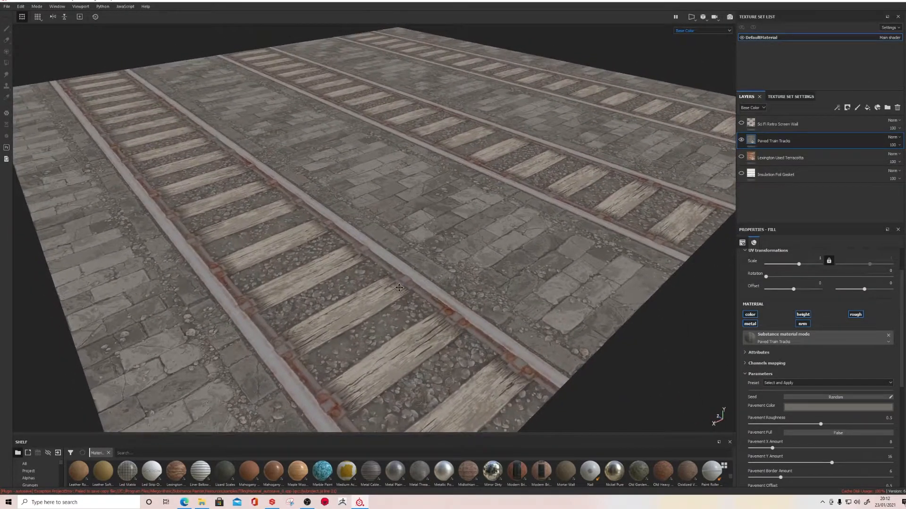
{"action": "key", "text": "m"}
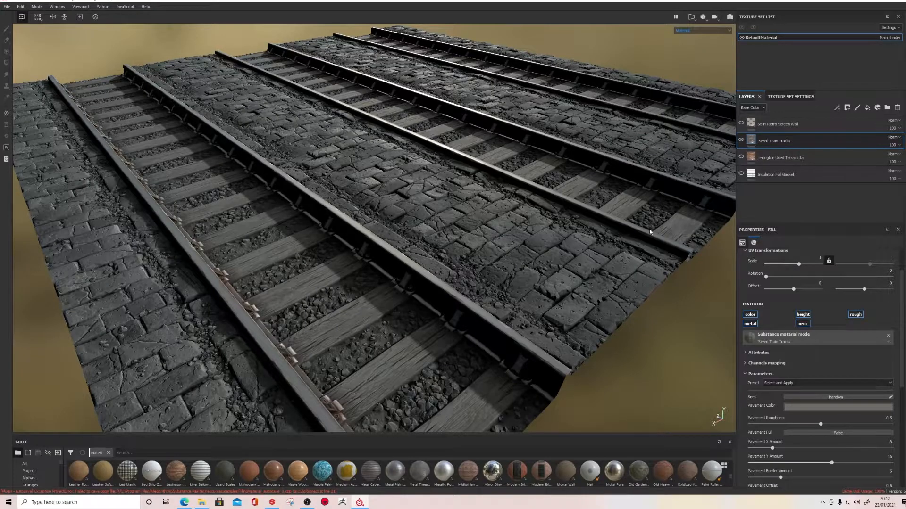
Turn the Paved Train Tracks layer's color channel off and back on to compare the surface with and without it
{"action": "left_click", "coordinate": [751, 315]}
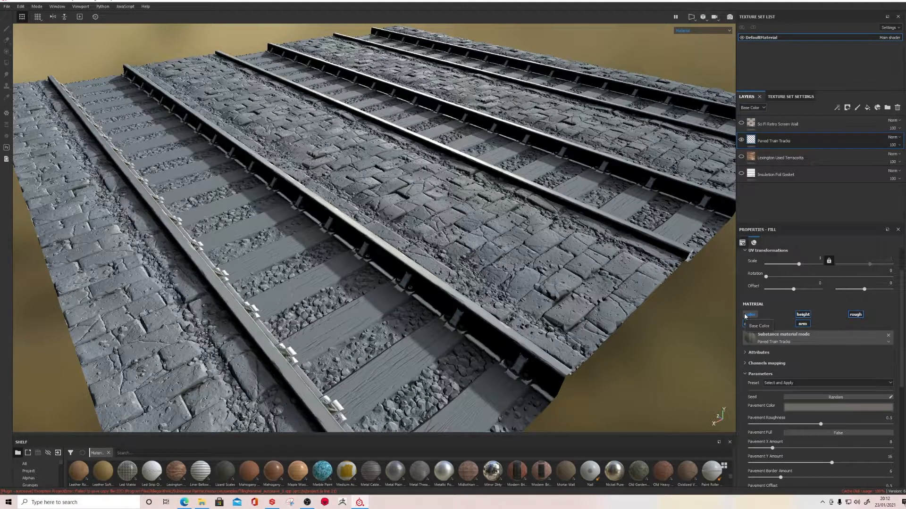
{"action": "left_click", "coordinate": [746, 316]}
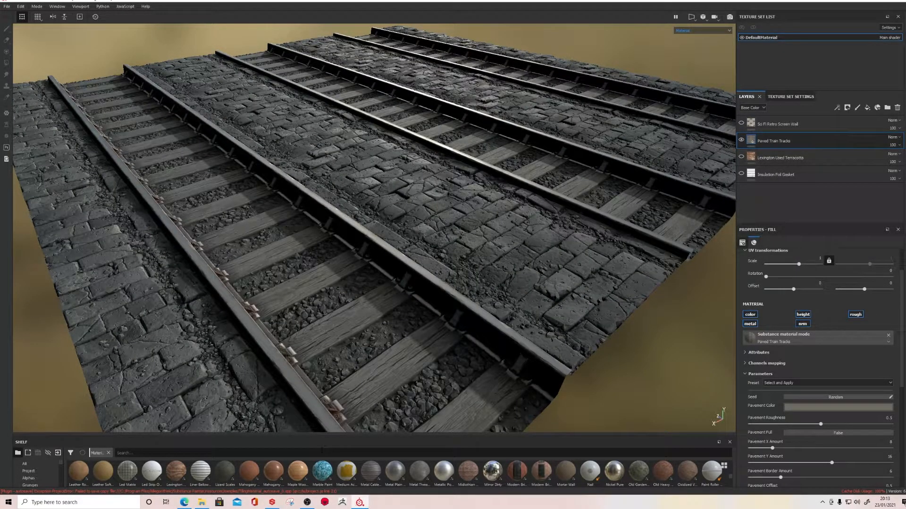
{"action": "left_click_drag", "start_coordinate": [378, 278], "coordinate": [410, 287], "text": "alt"}
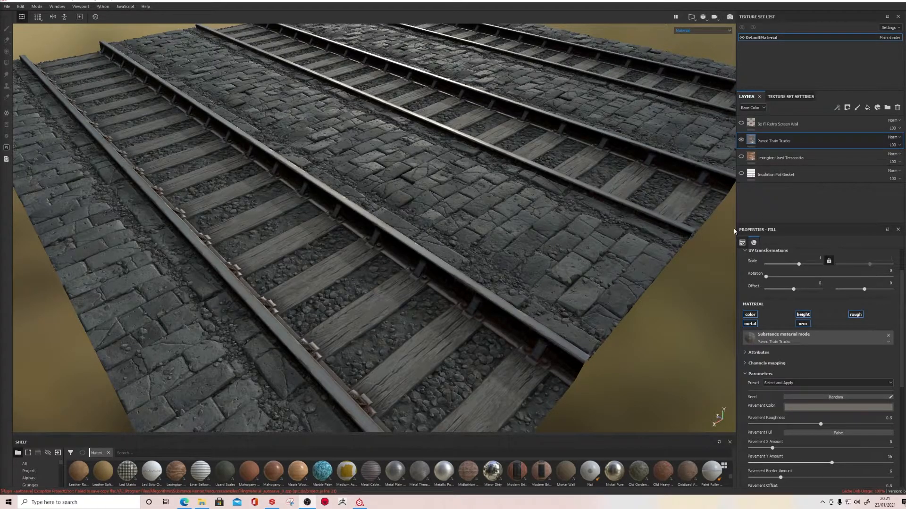
Examine the rails in the Metallic channel, and compare them close up in the full Material view
{"action": "left_click", "coordinate": [686, 30]}
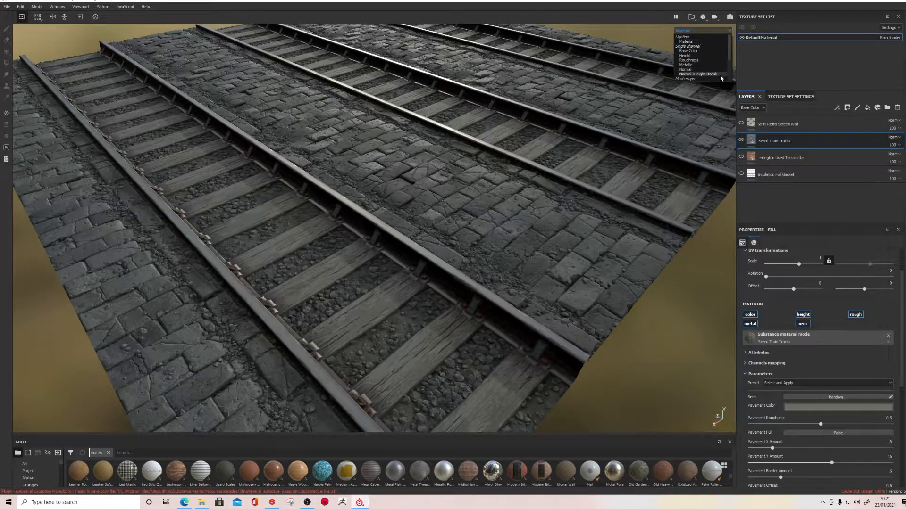
{"action": "left_click", "coordinate": [687, 68]}
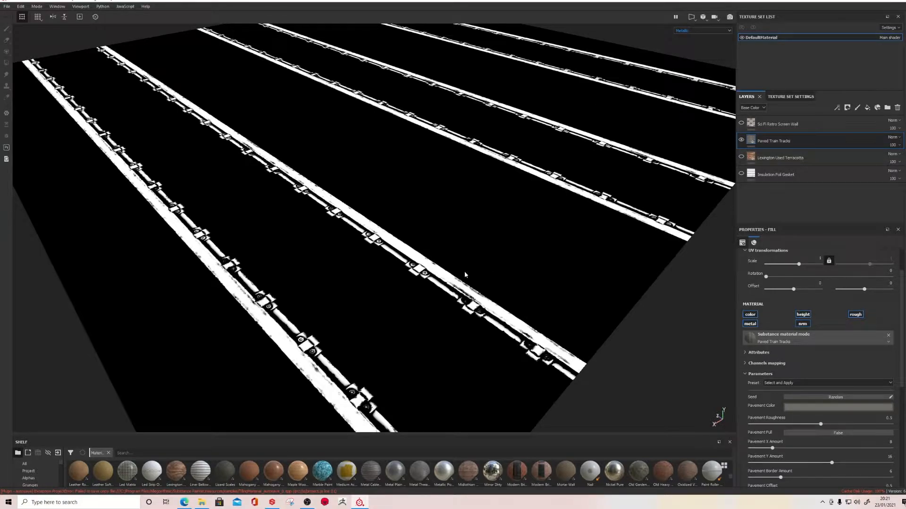
{"action": "left_click", "coordinate": [691, 30]}
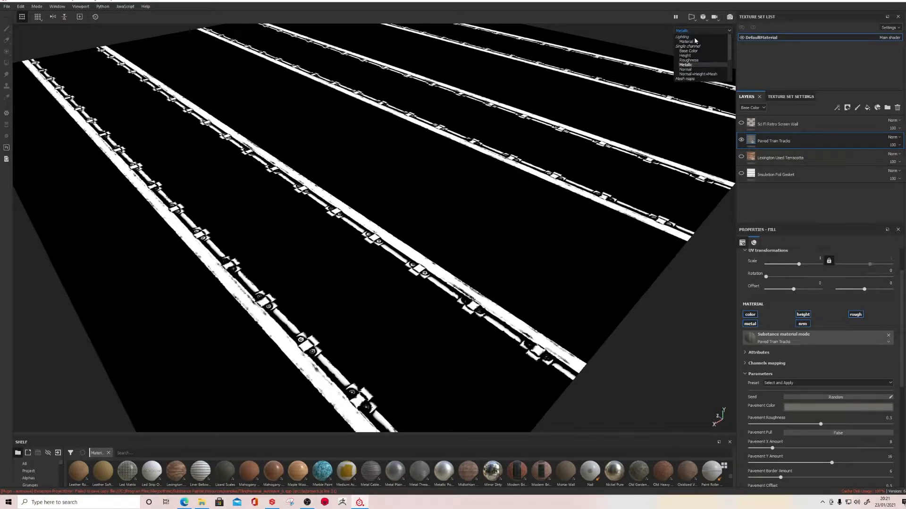
{"action": "left_click", "coordinate": [701, 45]}
{"action": "scroll", "coordinate": [467, 299], "scroll_direction": "up", "scroll_amount": 10}
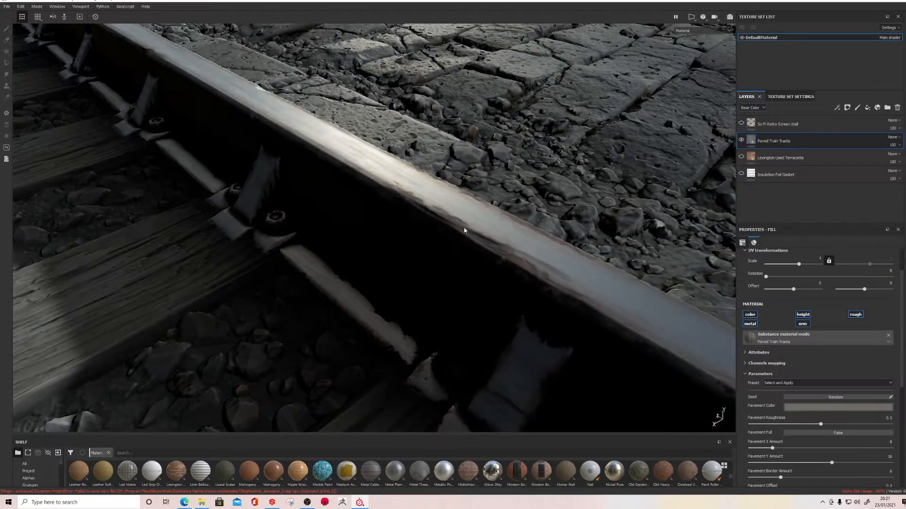
{"action": "left_click_drag", "start_coordinate": [500, 243], "coordinate": [465, 274], "text": "alt"}
{"action": "scroll", "coordinate": [435, 237], "scroll_direction": "down", "scroll_amount": 3}
{"action": "scroll", "coordinate": [434, 237], "scroll_direction": "down", "scroll_amount": 6}
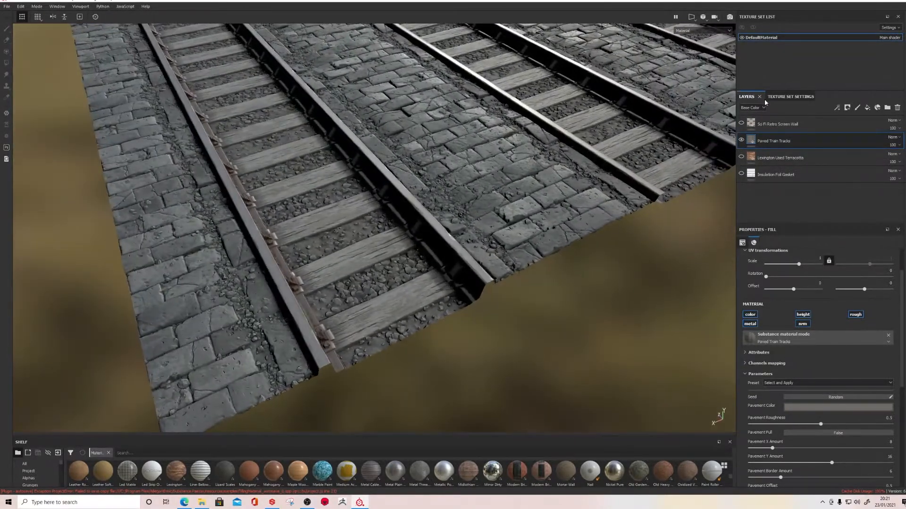
Show the tracks in the Metallic channel again, and switch from the Material view to the Roughness channel
{"action": "left_click", "coordinate": [693, 31]}
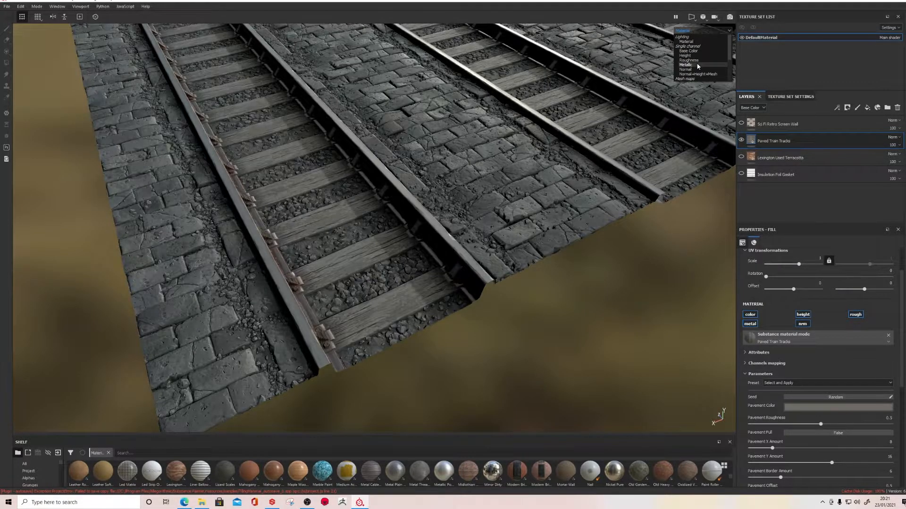
{"action": "left_click", "coordinate": [688, 64]}
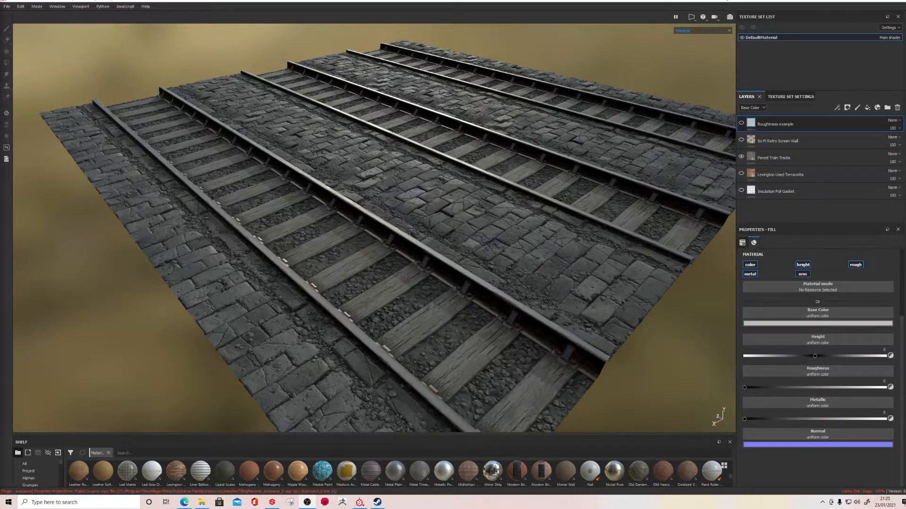
{"action": "left_click", "coordinate": [700, 31]}
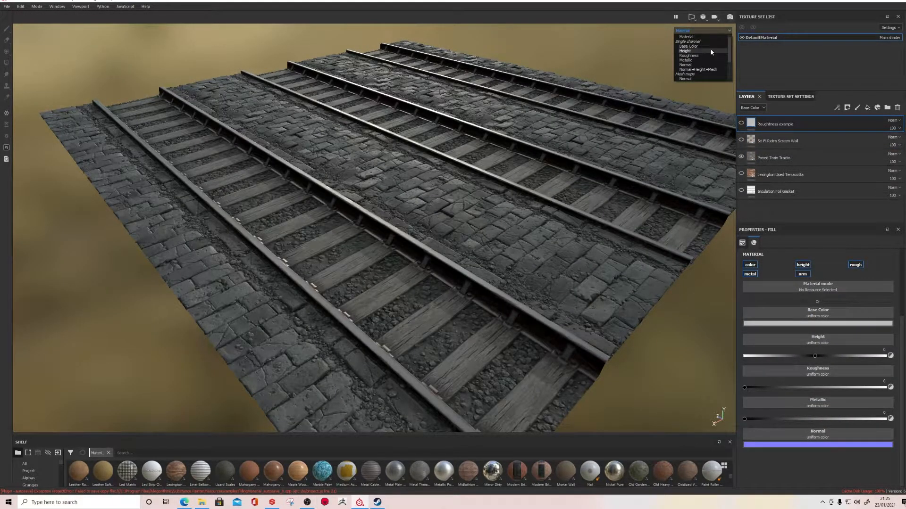
{"action": "left_click", "coordinate": [689, 56]}
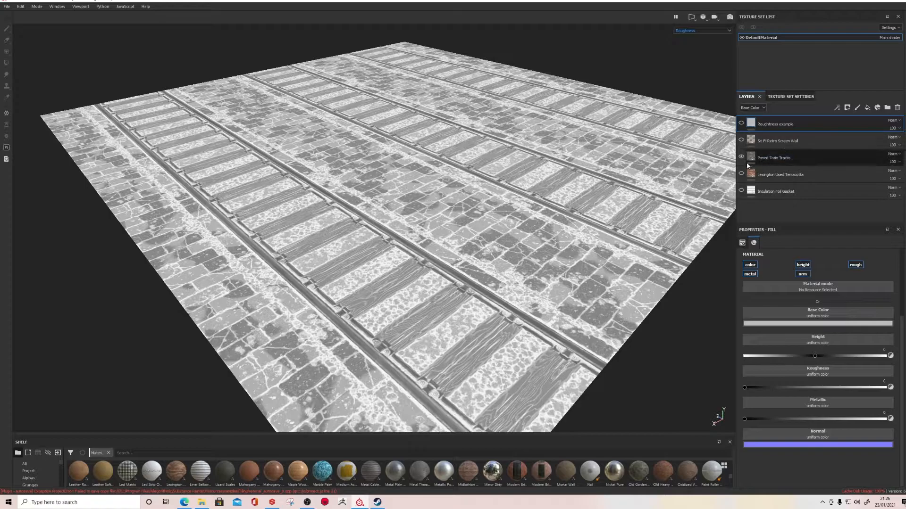
Show the Roughness example layer in the Material view, and raise its Roughness from 0 to the maximum
{"action": "left_click", "coordinate": [741, 124]}
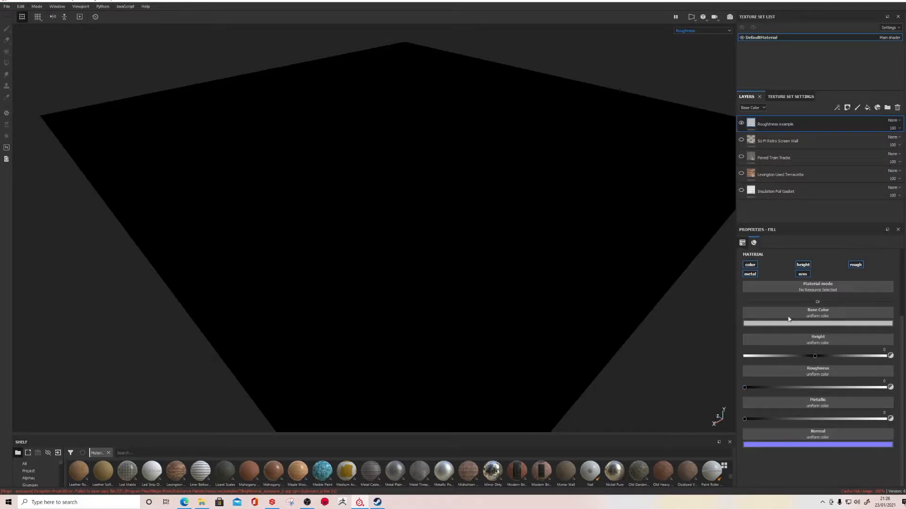
{"action": "left_click", "coordinate": [691, 31]}
{"action": "left_click", "coordinate": [695, 37]}
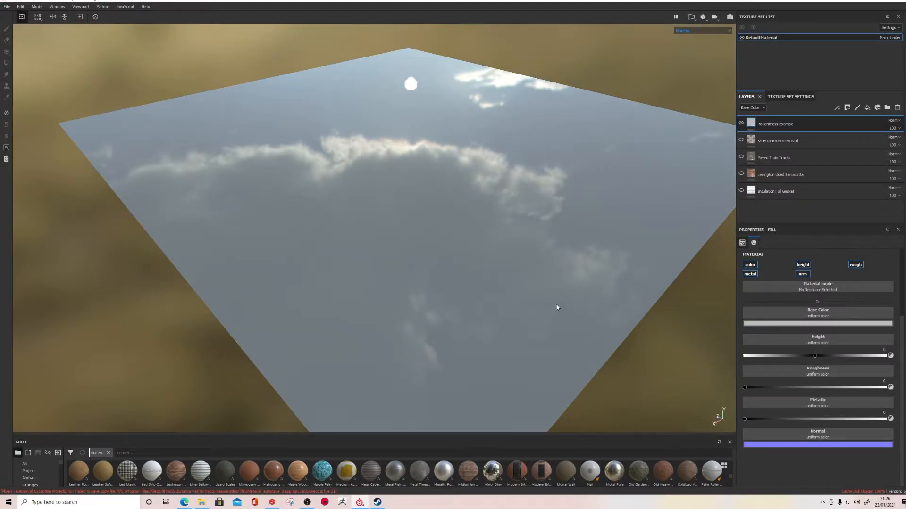
{"action": "left_click_drag", "start_coordinate": [528, 270], "coordinate": [519, 250], "text": "alt"}
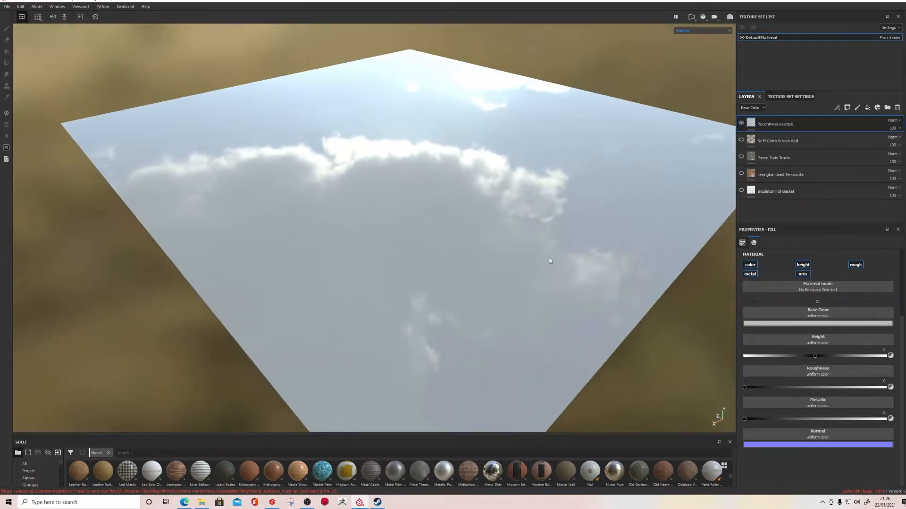
{"action": "left_click_drag", "start_coordinate": [746, 389], "coordinate": [899, 395]}
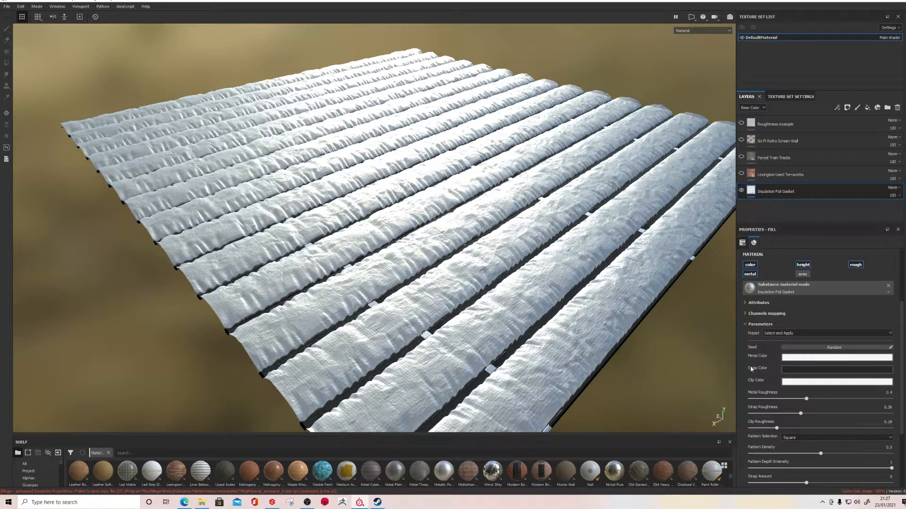
Raise the Insulation Foil Gasket layer's Metal Roughness to 1, and bring it back down to 0.44
{"action": "left_click_drag", "start_coordinate": [807, 399], "coordinate": [892, 404]}
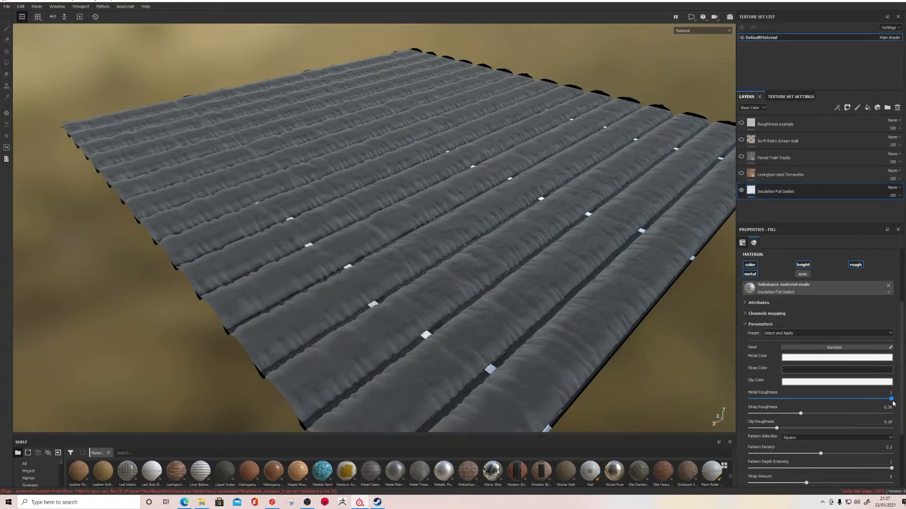
{"action": "left_click_drag", "start_coordinate": [892, 404], "coordinate": [811, 401]}
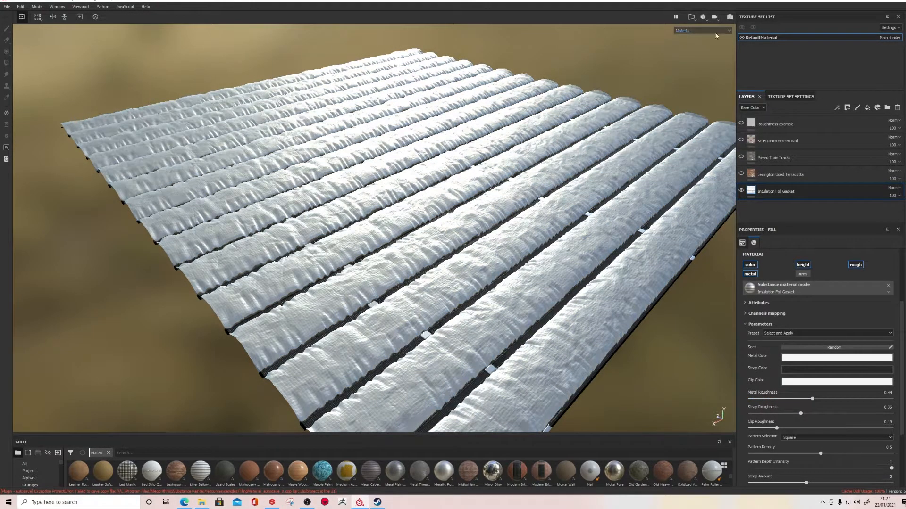
Set the foil's Metal Roughness to 0.84 while viewing the Roughness channel, and return to the Material view
{"action": "left_click", "coordinate": [715, 32]}
{"action": "left_click", "coordinate": [703, 56]}
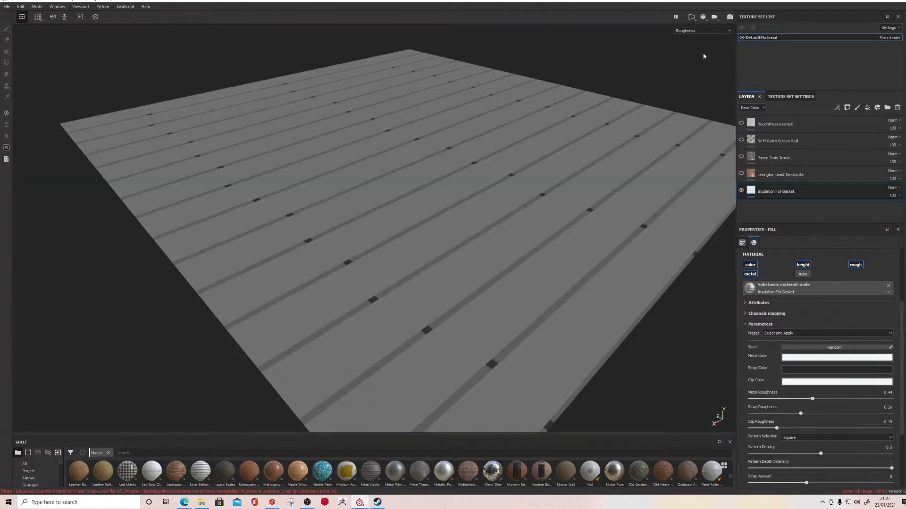
{"action": "left_click_drag", "start_coordinate": [812, 401], "coordinate": [868, 407]}
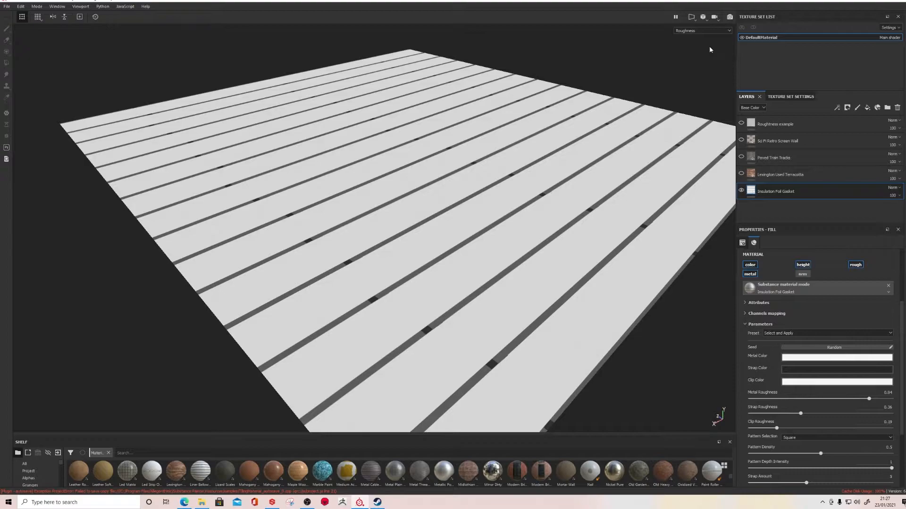
{"action": "left_click", "coordinate": [699, 30]}
{"action": "left_click", "coordinate": [709, 36]}
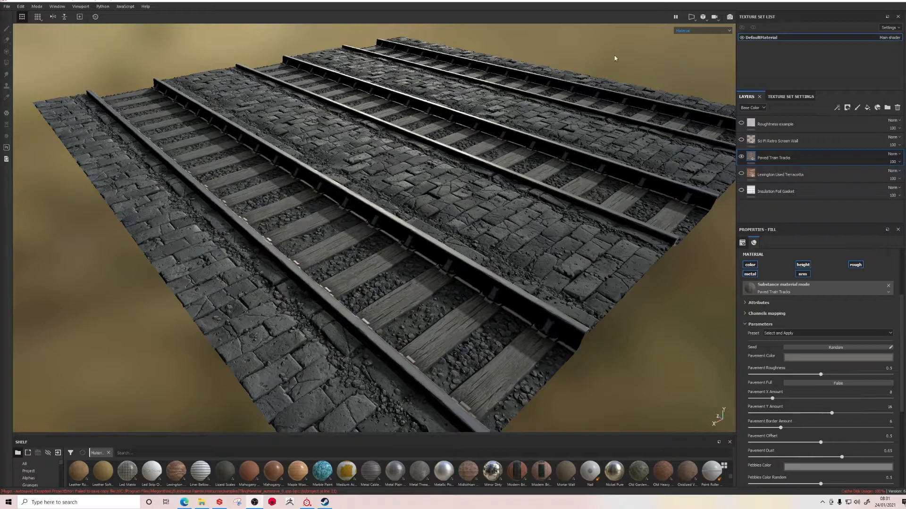
Inspect the Paved Train Tracks surface in the Normal channel, and return to the full Material view
{"action": "left_click", "coordinate": [689, 31]}
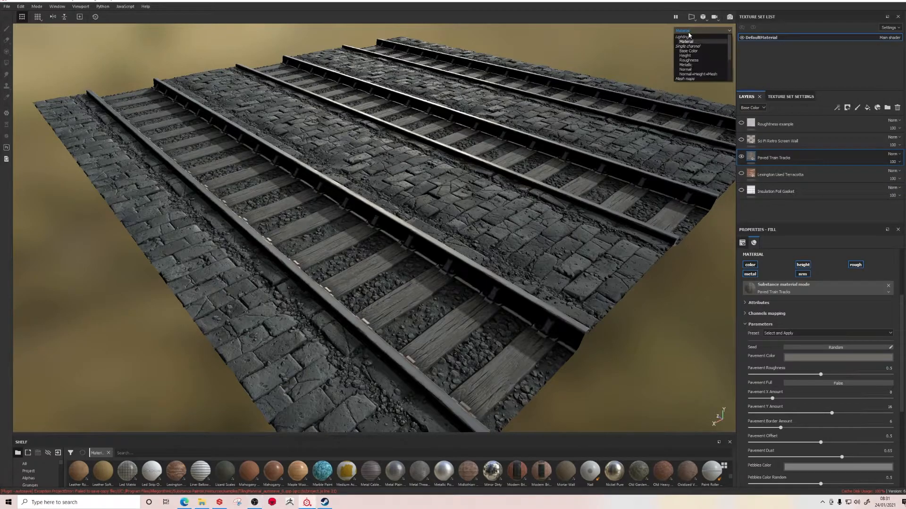
{"action": "left_click", "coordinate": [696, 69]}
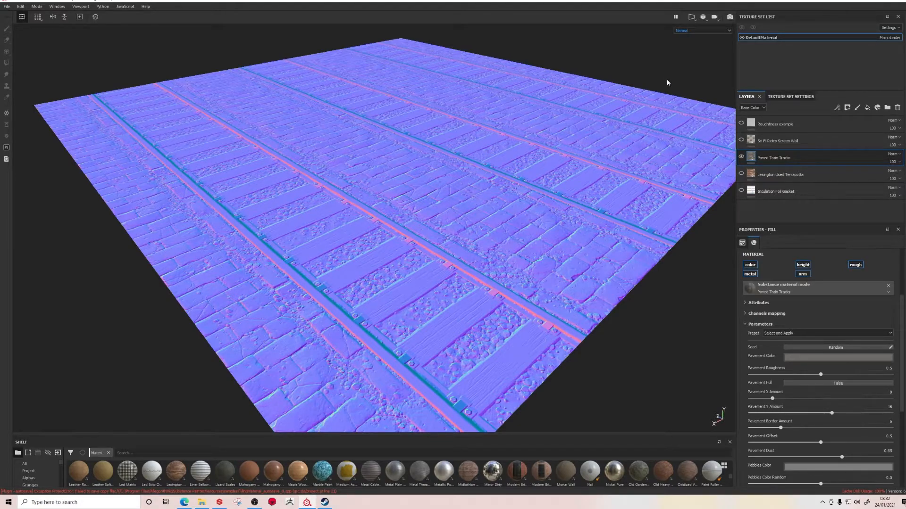
{"action": "left_click", "coordinate": [701, 31]}
{"action": "left_click", "coordinate": [697, 43]}
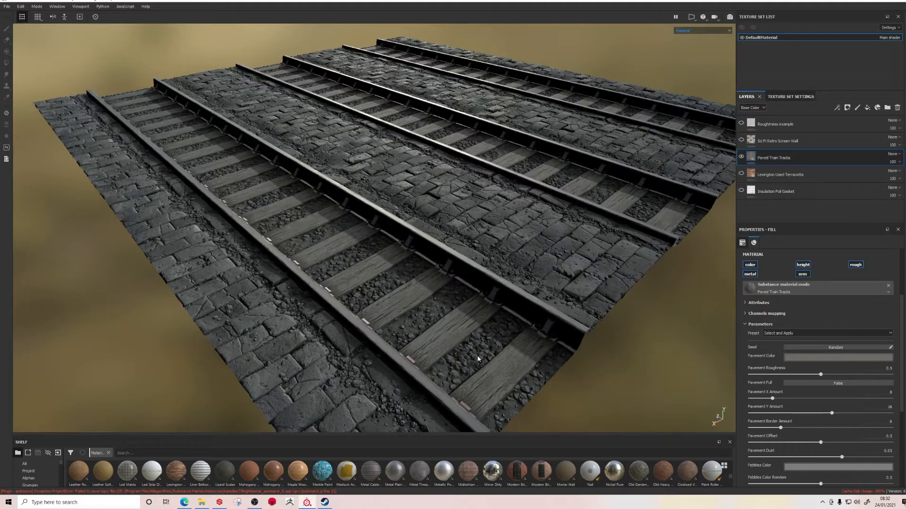
Turn the Paved Train Tracks layer's normal channel off and on twice to compare the surface detail
{"action": "left_click_drag", "start_coordinate": [512, 289], "coordinate": [509, 289], "text": "alt"}
{"action": "left_click", "coordinate": [802, 276]}
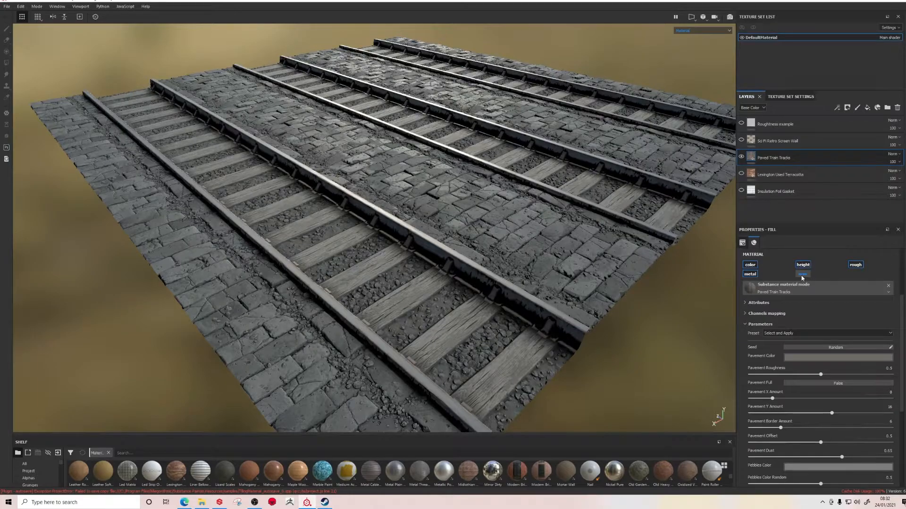
{"action": "left_click", "coordinate": [801, 277]}
{"action": "left_click", "coordinate": [801, 276]}
{"action": "left_click", "coordinate": [802, 277]}
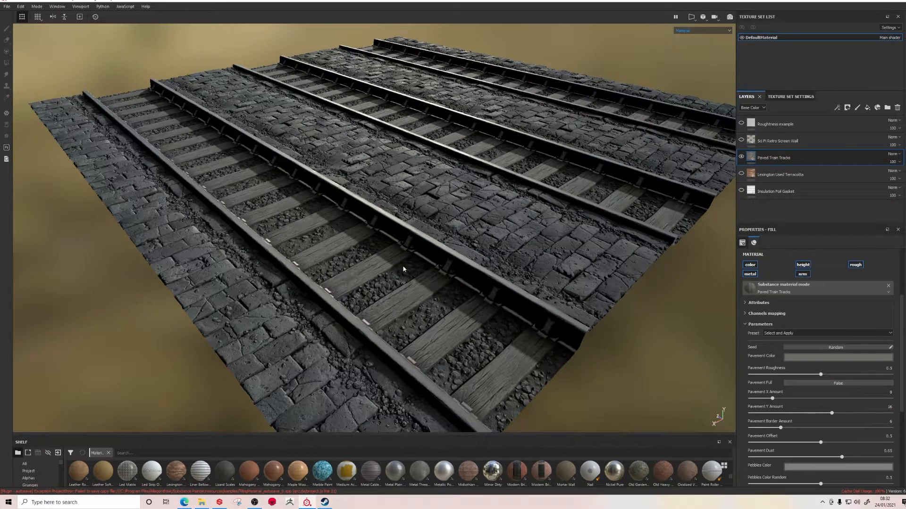
Examine the rails and paving stones close up and from different angles in the Material view
{"action": "scroll", "coordinate": [423, 242], "scroll_direction": "up", "scroll_amount": 10}
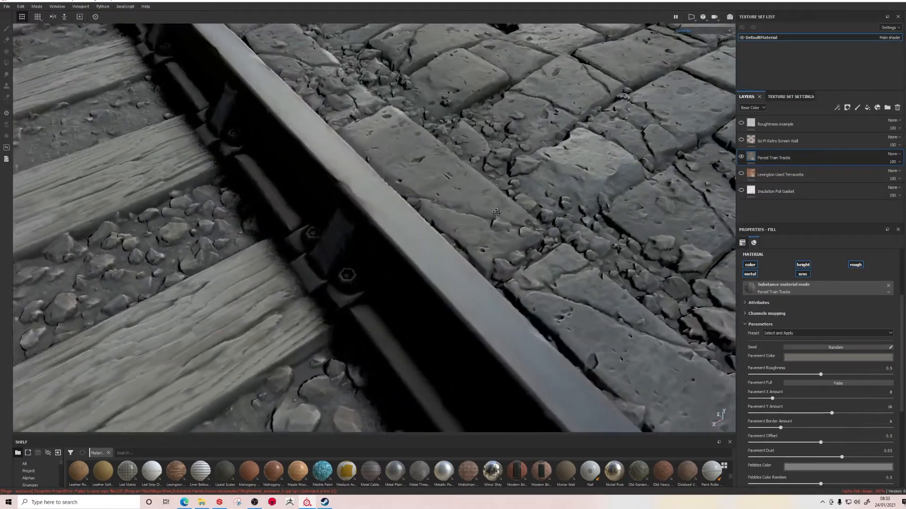
{"action": "left_click_drag", "start_coordinate": [496, 212], "coordinate": [528, 194], "text": "alt"}
{"action": "middle_click_drag", "start_coordinate": [528, 194], "coordinate": [527, 267], "text": "alt"}
{"action": "scroll", "coordinate": [527, 267], "scroll_direction": "down", "scroll_amount": 4}
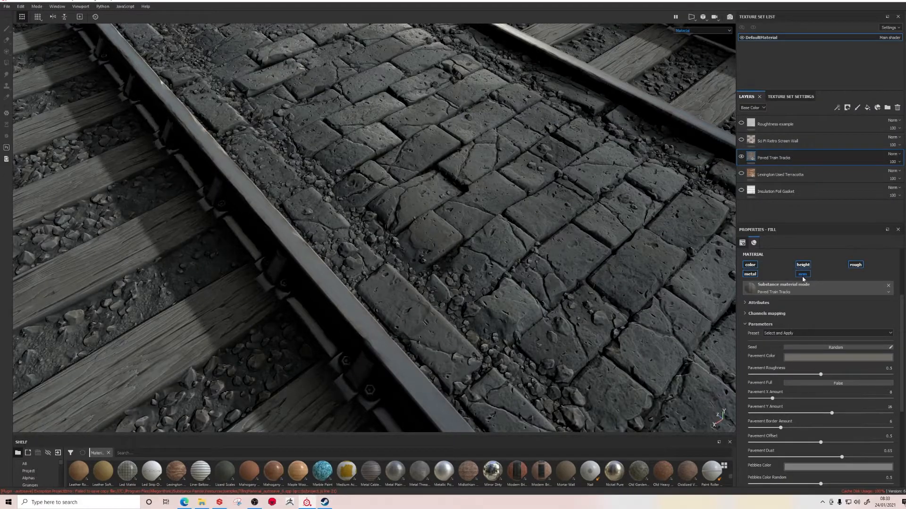
{"action": "mouse_move", "coordinate": [527, 277]}
{"action": "left_mouse_down", "text": "alt"}
{"action": "mouse_move", "coordinate": [492, 222]}
{"action": "mouse_move", "coordinate": [537, 264]}
{"action": "left_mouse_up", "text": "alt"}
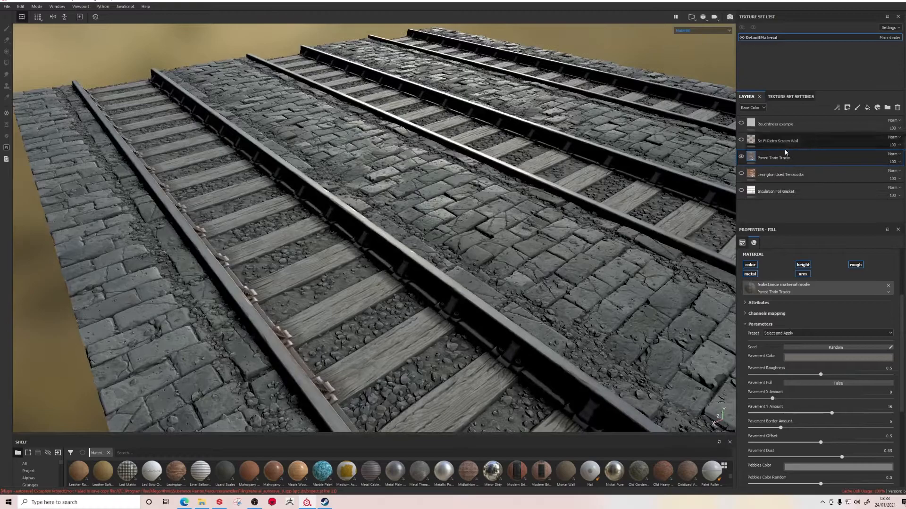
Hide the Paved Train Tracks layer and show the Lexington Used Terracotta layer instead
{"action": "left_click", "coordinate": [741, 156]}
{"action": "left_click", "coordinate": [775, 179]}
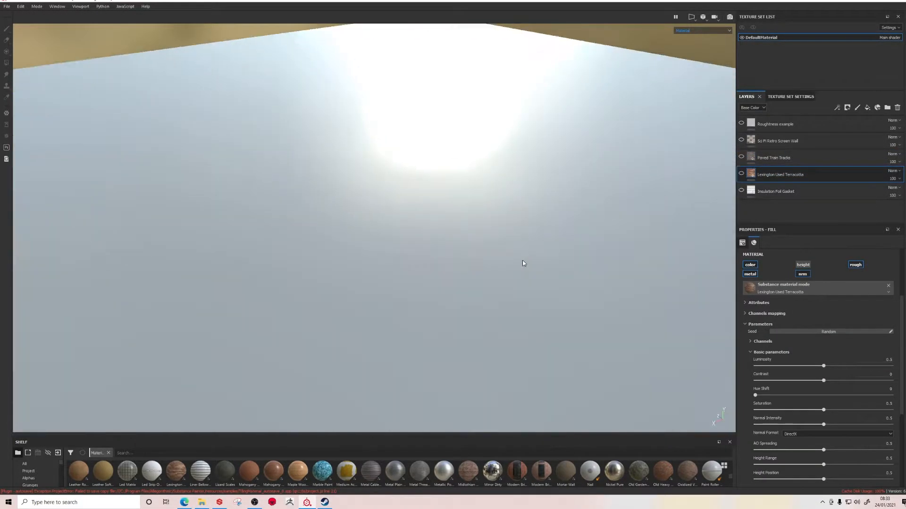
{"action": "left_click_drag", "start_coordinate": [522, 259], "coordinate": [496, 265], "text": "alt"}
{"action": "left_click", "coordinate": [741, 173]}
{"action": "scroll", "coordinate": [525, 242], "scroll_direction": "down", "scroll_amount": 5}
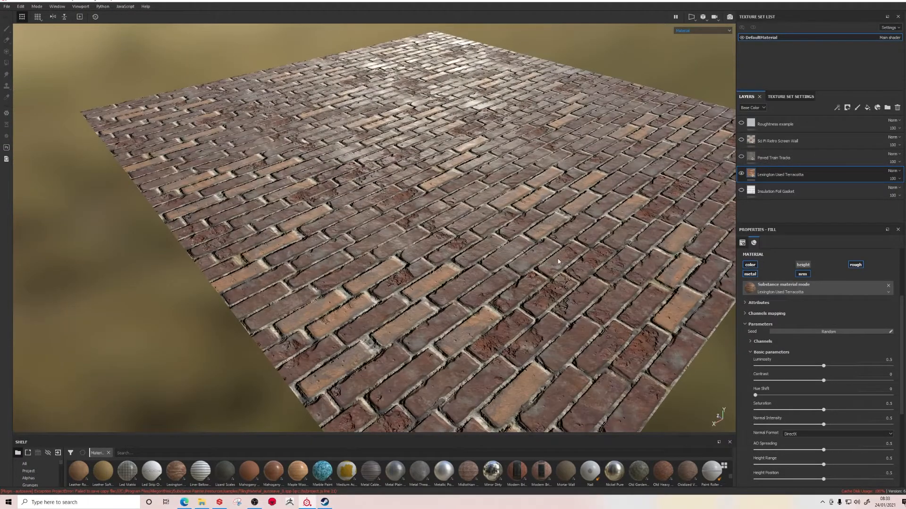
Turn the Lexington Used Terracotta layer's normal channel off and back on to compare the bricks with and without it
{"action": "left_click_drag", "start_coordinate": [558, 261], "coordinate": [538, 276], "text": "alt"}
{"action": "scroll", "coordinate": [514, 274], "scroll_direction": "up", "scroll_amount": 3}
{"action": "left_click", "coordinate": [802, 274]}
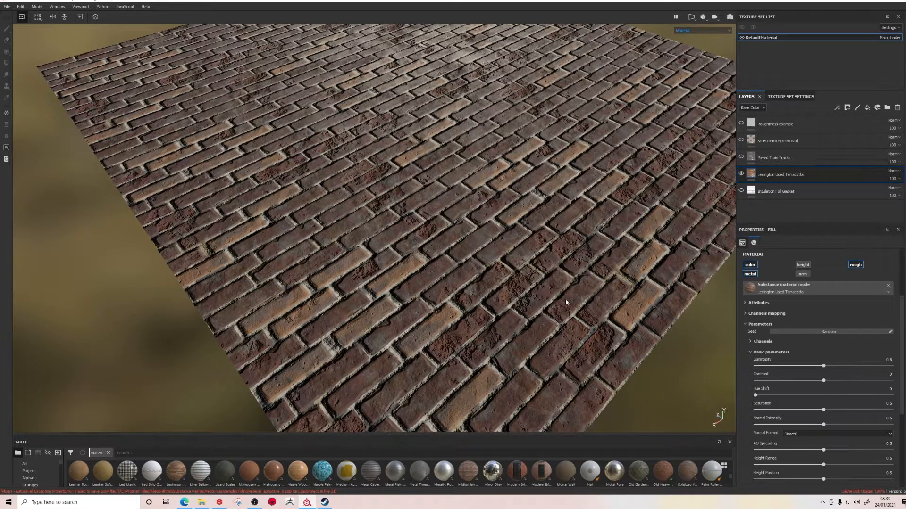
{"action": "left_click", "coordinate": [803, 274]}
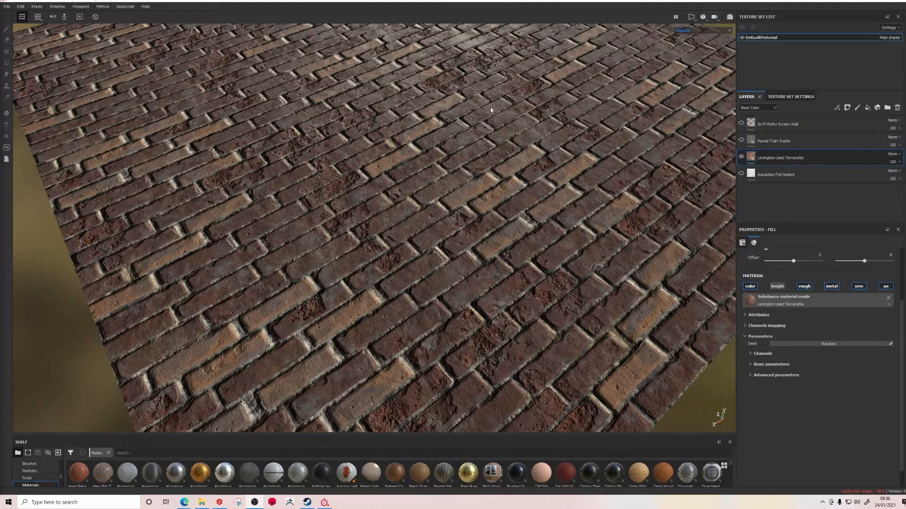
Turn on the terracotta layer's height channel, inspect it in the Height channel view, and return to the Material view
{"action": "left_click", "coordinate": [777, 287]}
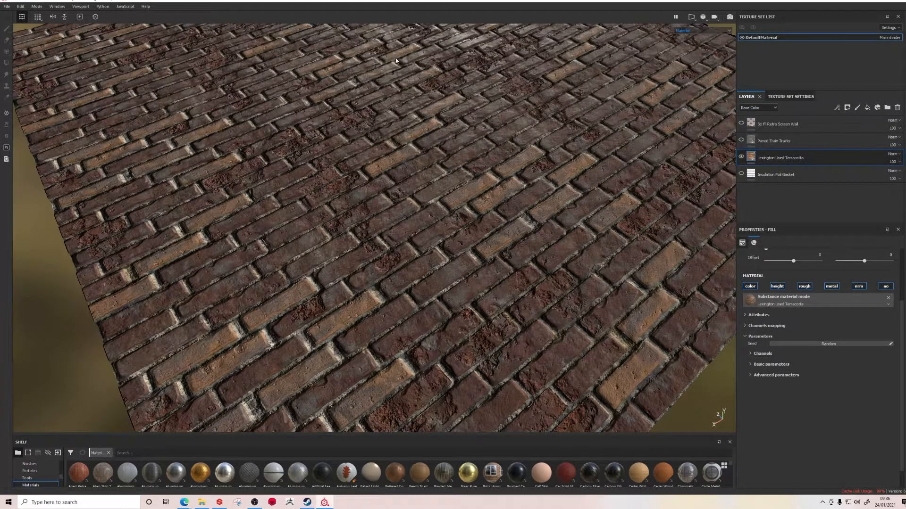
{"action": "left_click", "coordinate": [708, 31]}
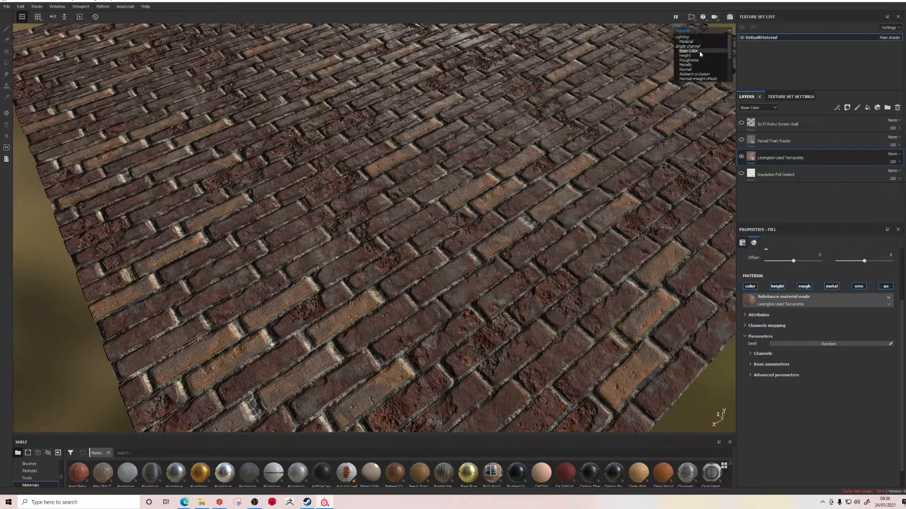
{"action": "left_click", "coordinate": [698, 55]}
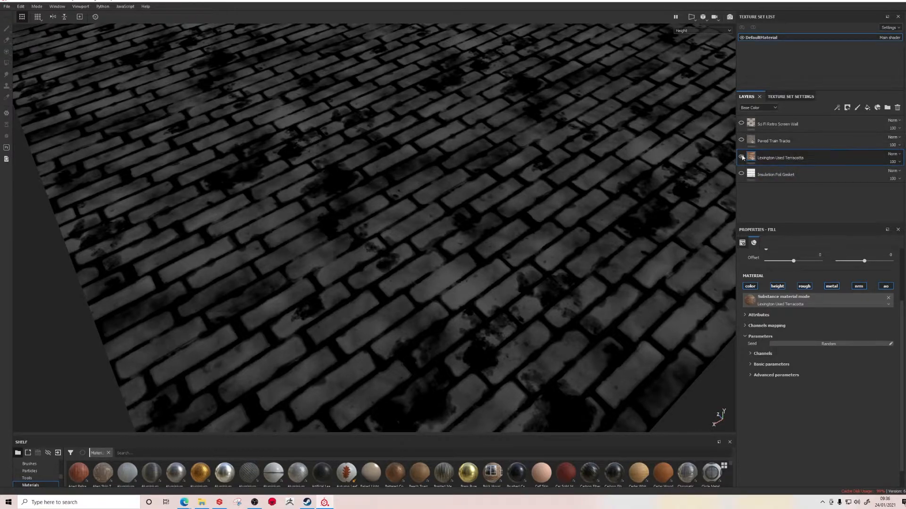
{"action": "left_click", "coordinate": [682, 31]}
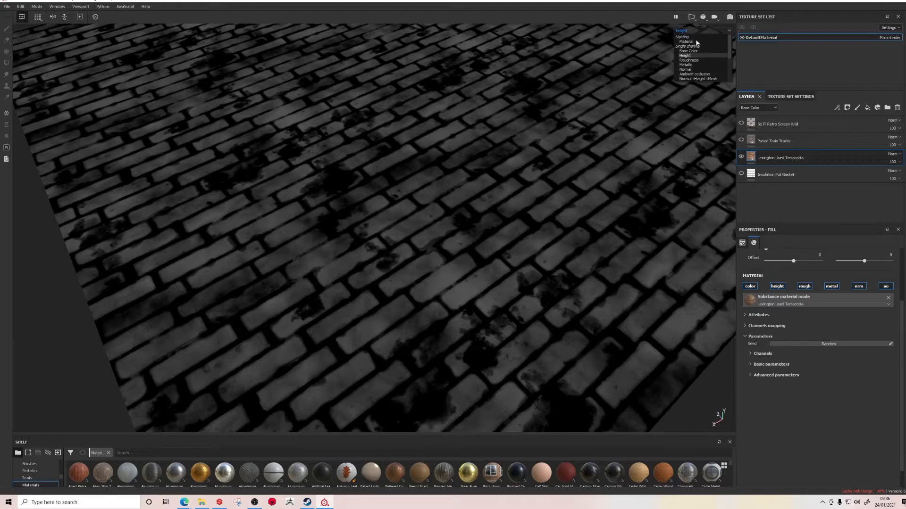
{"action": "left_click", "coordinate": [693, 40]}
Compare the bricks at ground level with the height and normal channels turned off and back on
{"action": "scroll", "coordinate": [410, 286], "scroll_direction": "up", "scroll_amount": 5}
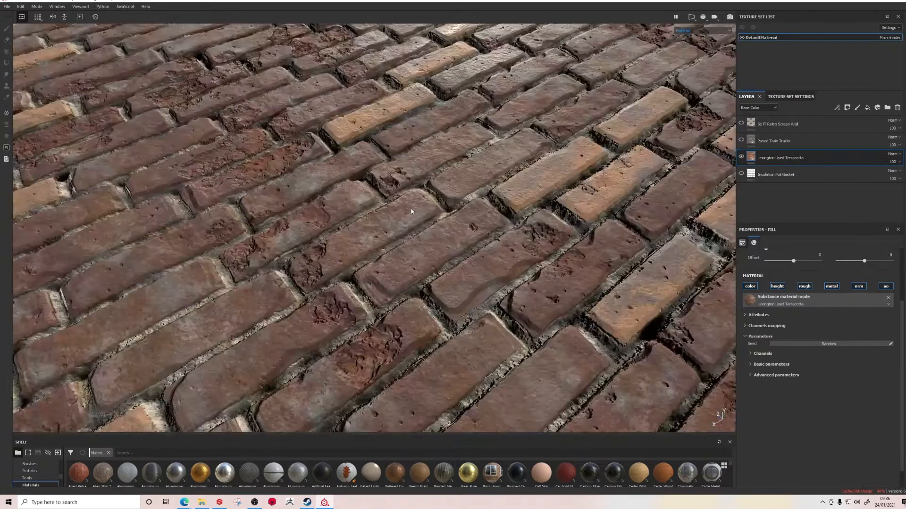
{"action": "left_click_drag", "start_coordinate": [410, 287], "coordinate": [548, 216], "text": "alt"}
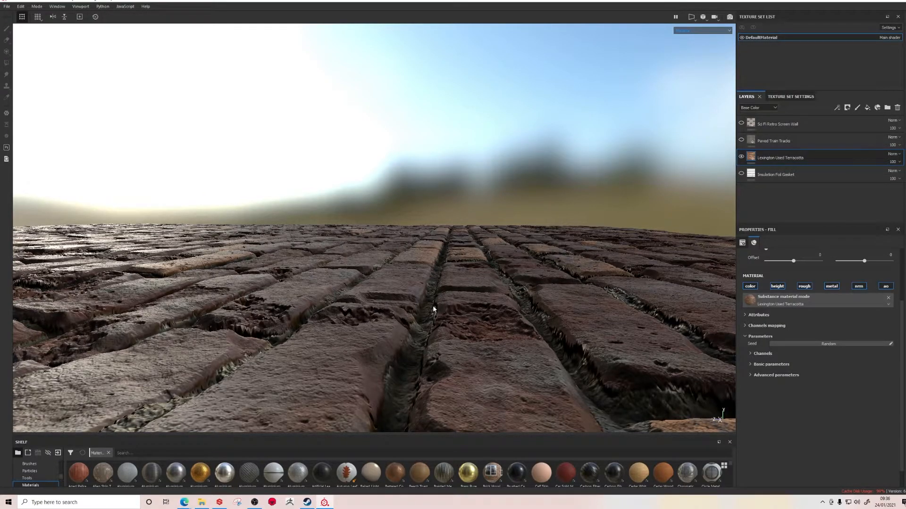
{"action": "left_click", "coordinate": [783, 285]}
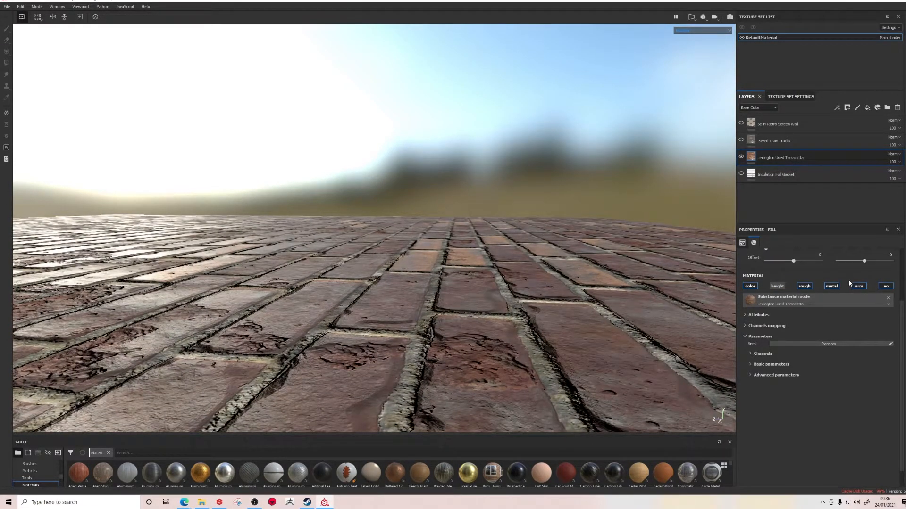
{"action": "left_click", "coordinate": [862, 287]}
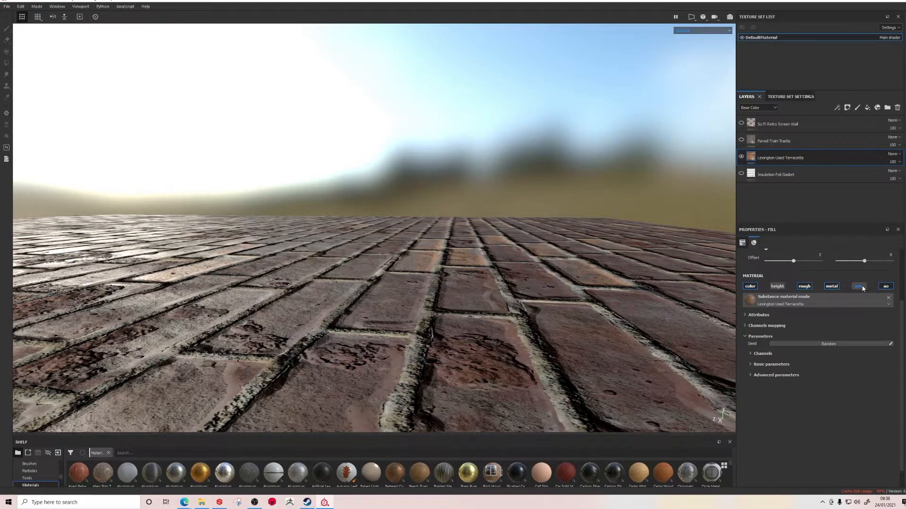
{"action": "left_click", "coordinate": [862, 287]}
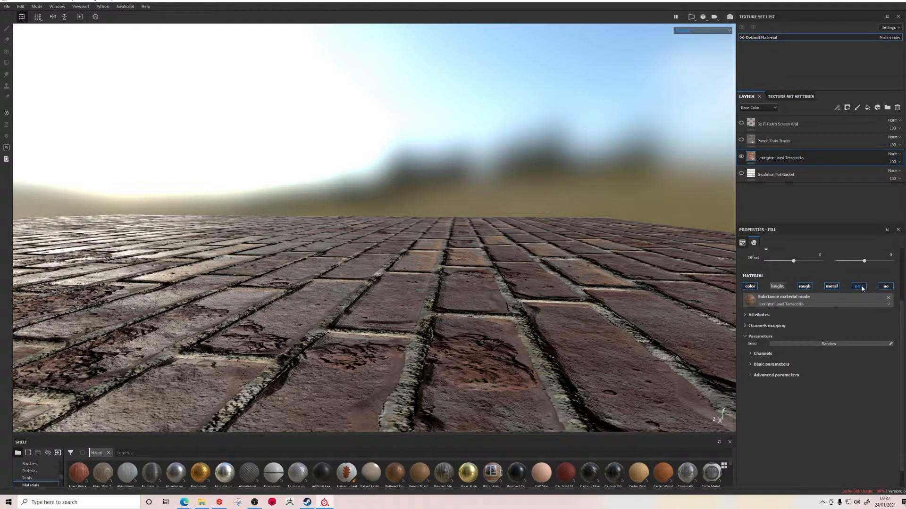
{"action": "left_click", "coordinate": [778, 288]}
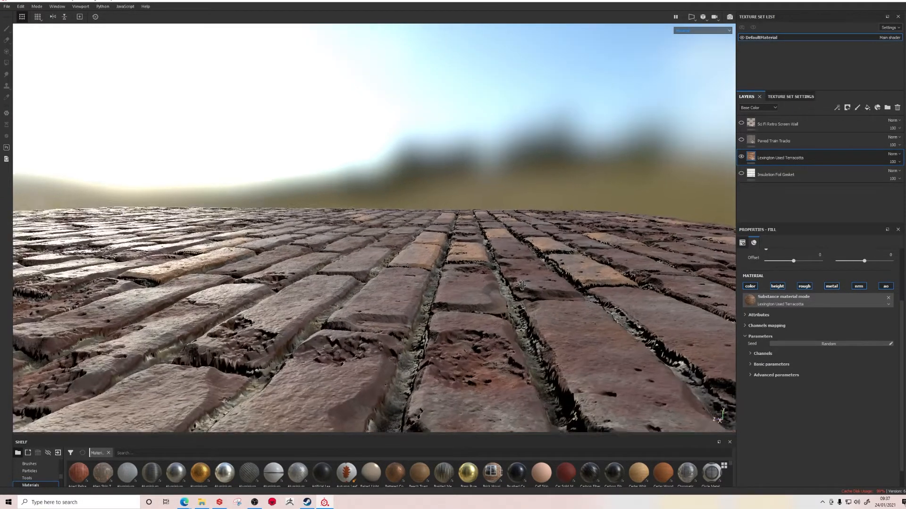
Examine the brick surface close up and from farther away at different angles in the Material view
{"action": "left_click_drag", "start_coordinate": [520, 285], "coordinate": [462, 286], "text": "alt"}
{"action": "scroll", "coordinate": [430, 276], "scroll_direction": "down", "scroll_amount": 5}
{"action": "scroll", "coordinate": [430, 276], "scroll_direction": "up", "scroll_amount": 5}
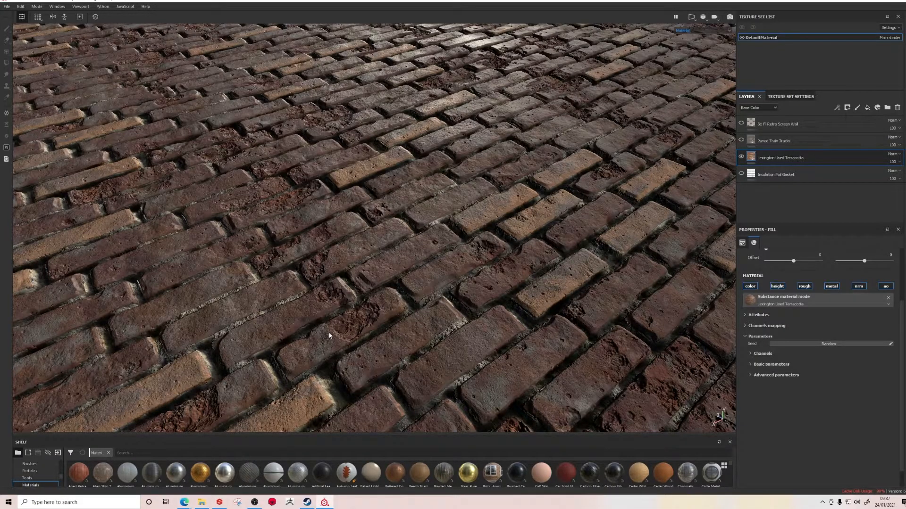
{"action": "scroll", "coordinate": [392, 191], "scroll_direction": "down", "scroll_amount": 6}
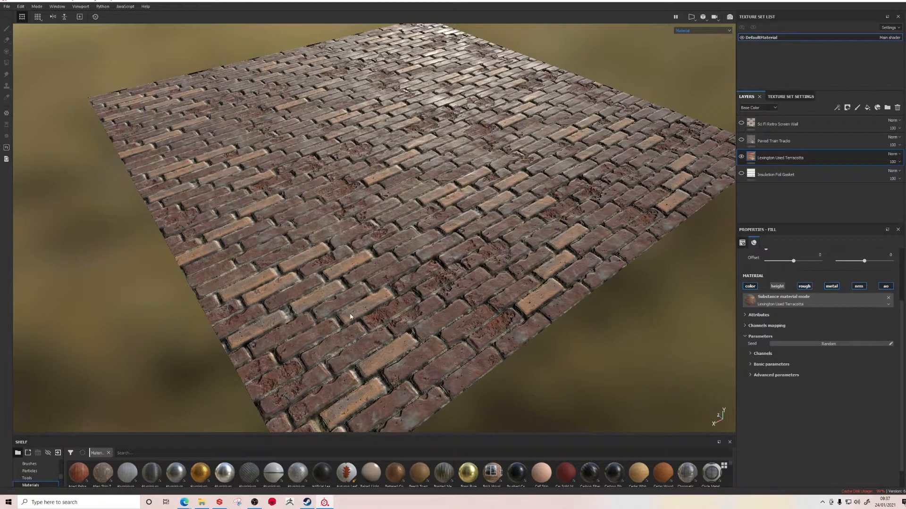
{"action": "scroll", "coordinate": [429, 236], "scroll_direction": "up", "scroll_amount": 3}
{"action": "left_click_drag", "start_coordinate": [430, 236], "coordinate": [374, 262], "text": "alt"}
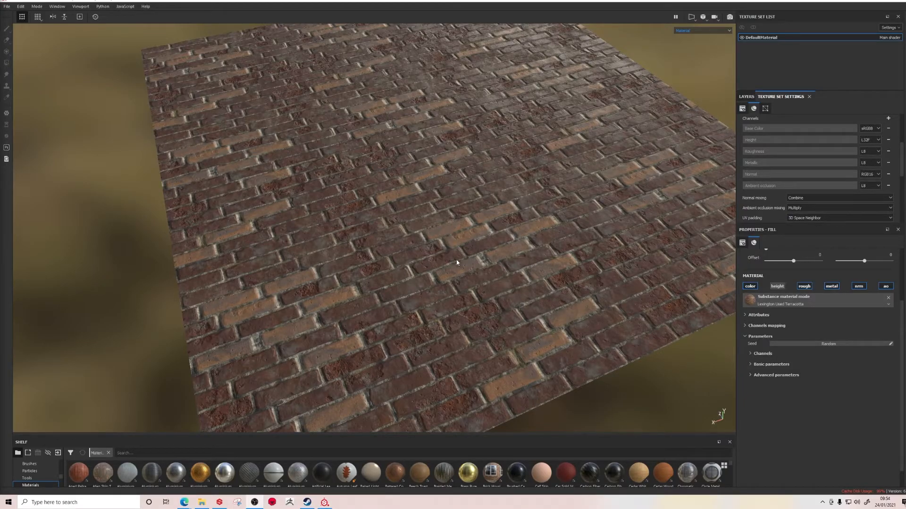
Turn the terracotta layer's height channel on again and view the raised bricks from a slightly different angle
{"action": "left_click", "coordinate": [784, 286]}
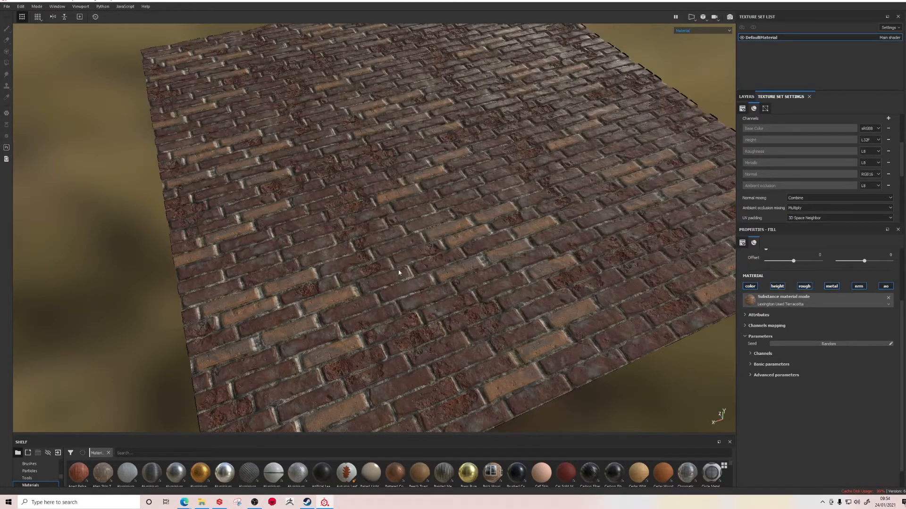
{"action": "left_click_drag", "start_coordinate": [426, 232], "coordinate": [431, 243], "text": "alt"}
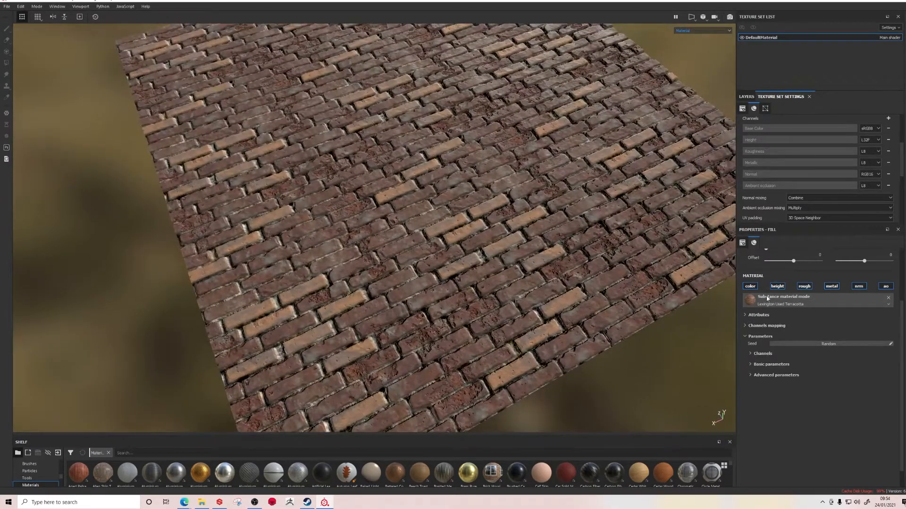
Compare the bricks with the ambient occlusion channel off and on, and display them in the Ambient occlusion channel view
{"action": "left_click", "coordinate": [890, 287]}
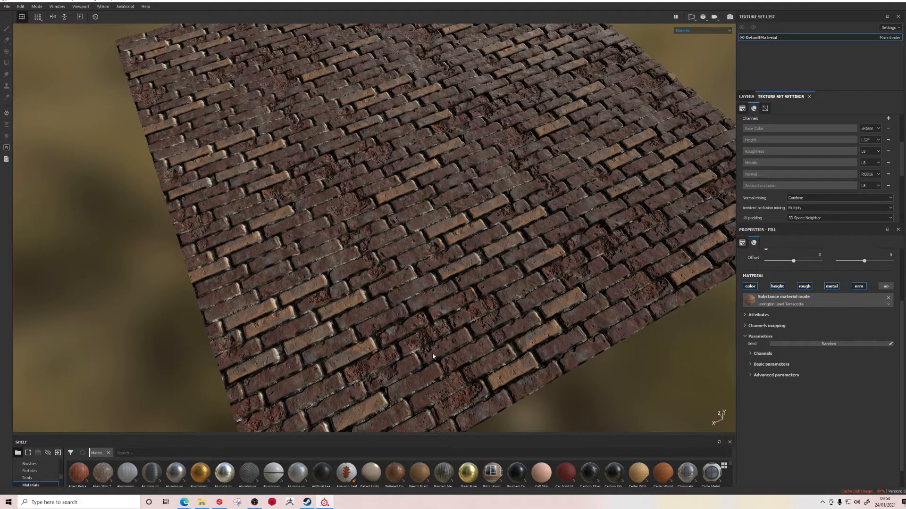
{"action": "left_click", "coordinate": [885, 287]}
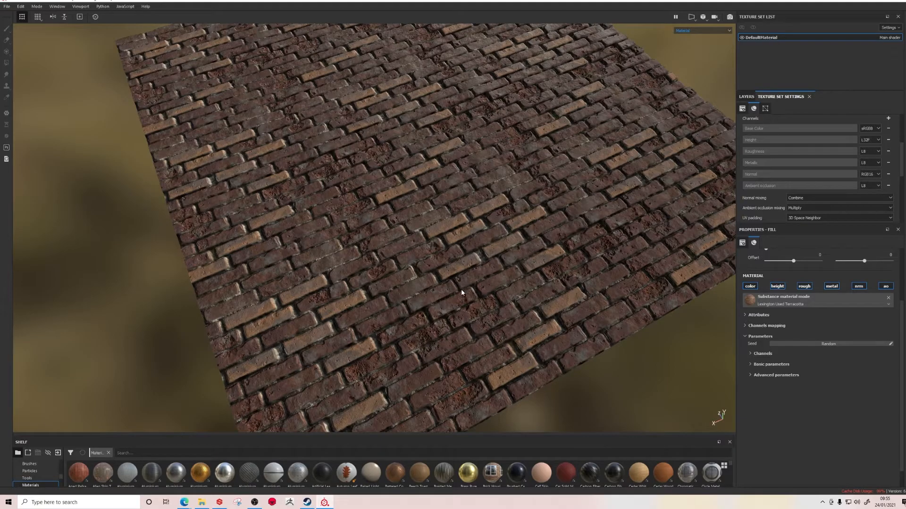
{"action": "left_click", "coordinate": [702, 31]}
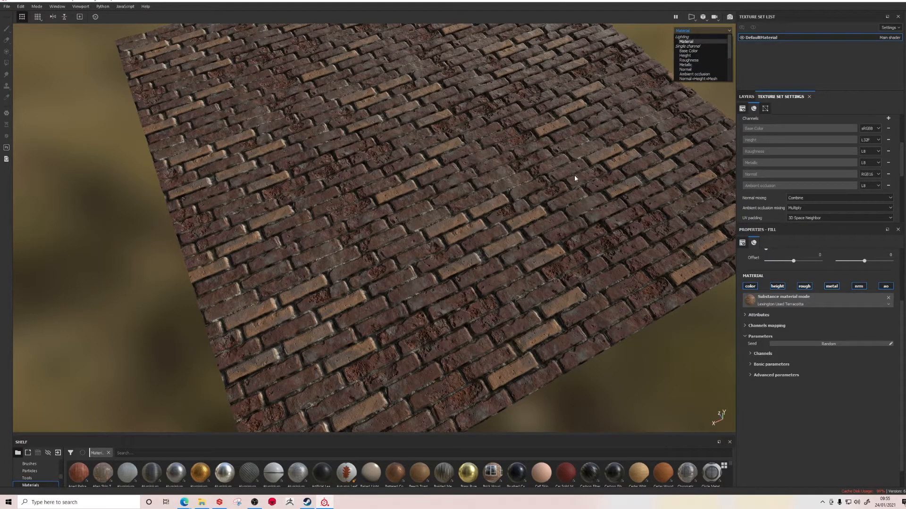
{"action": "left_click", "coordinate": [703, 74]}
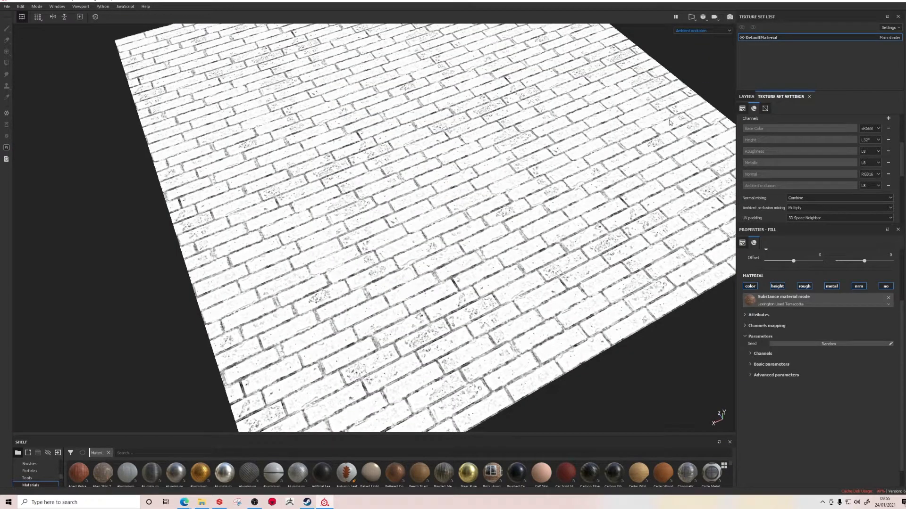